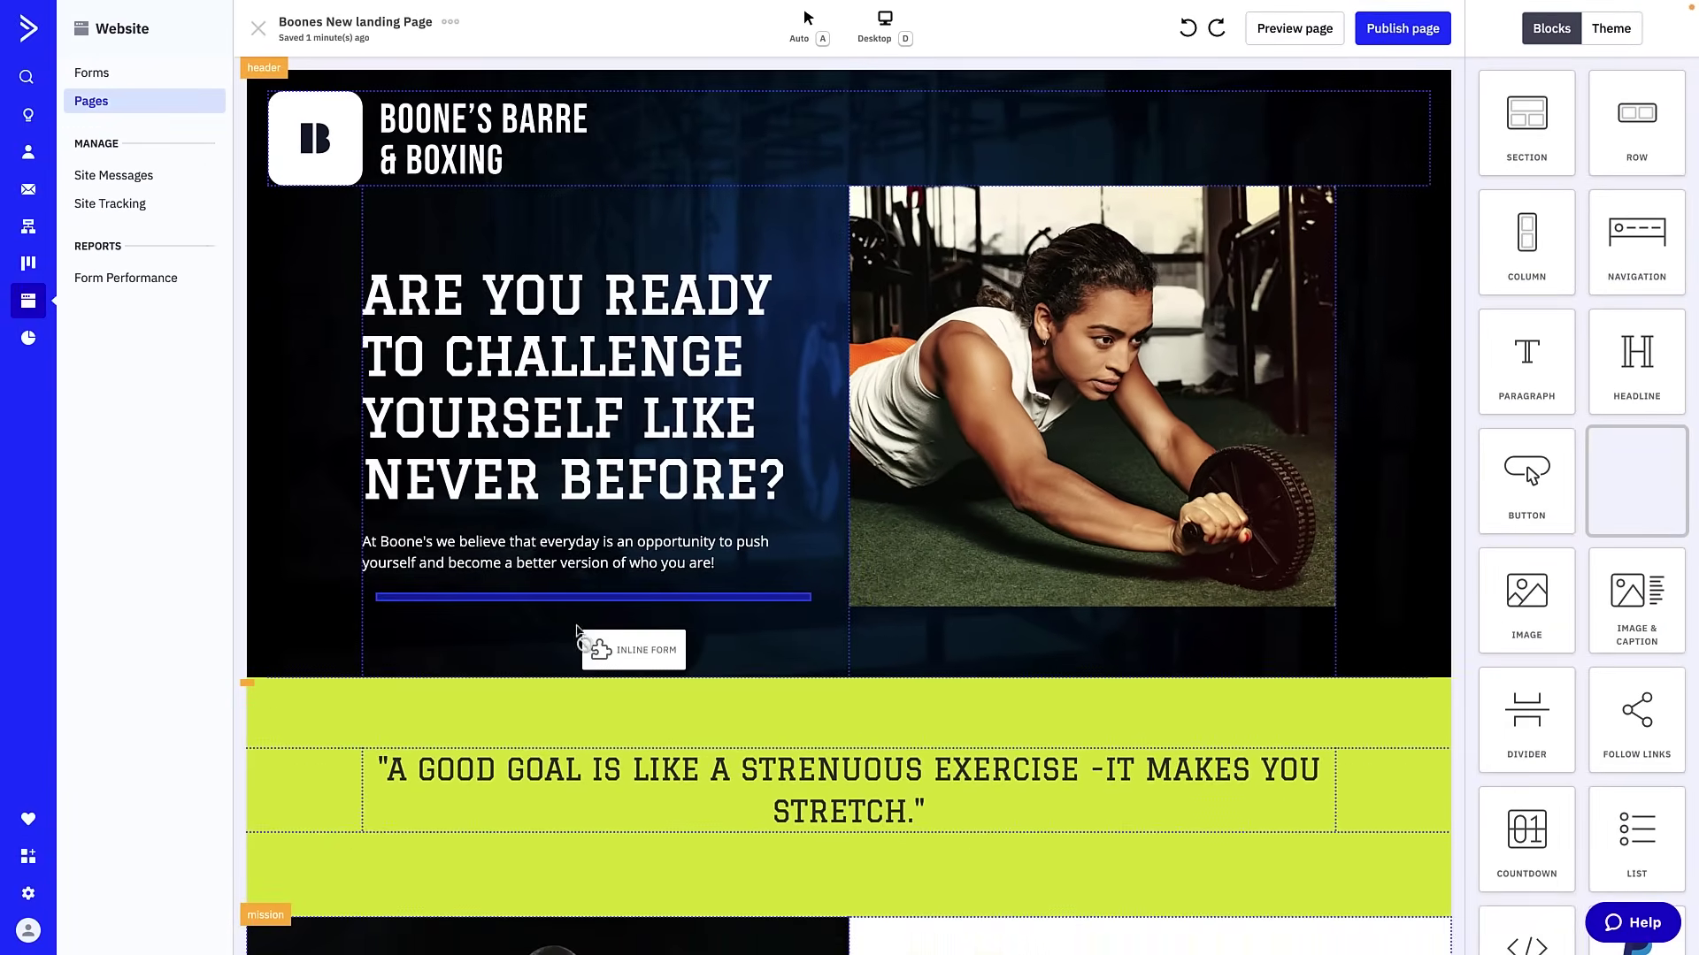
Drop an Inline Form block on the landing page and insert the Boxing Challenge sign-up form
left_click_drag(579, 638, 591, 617)
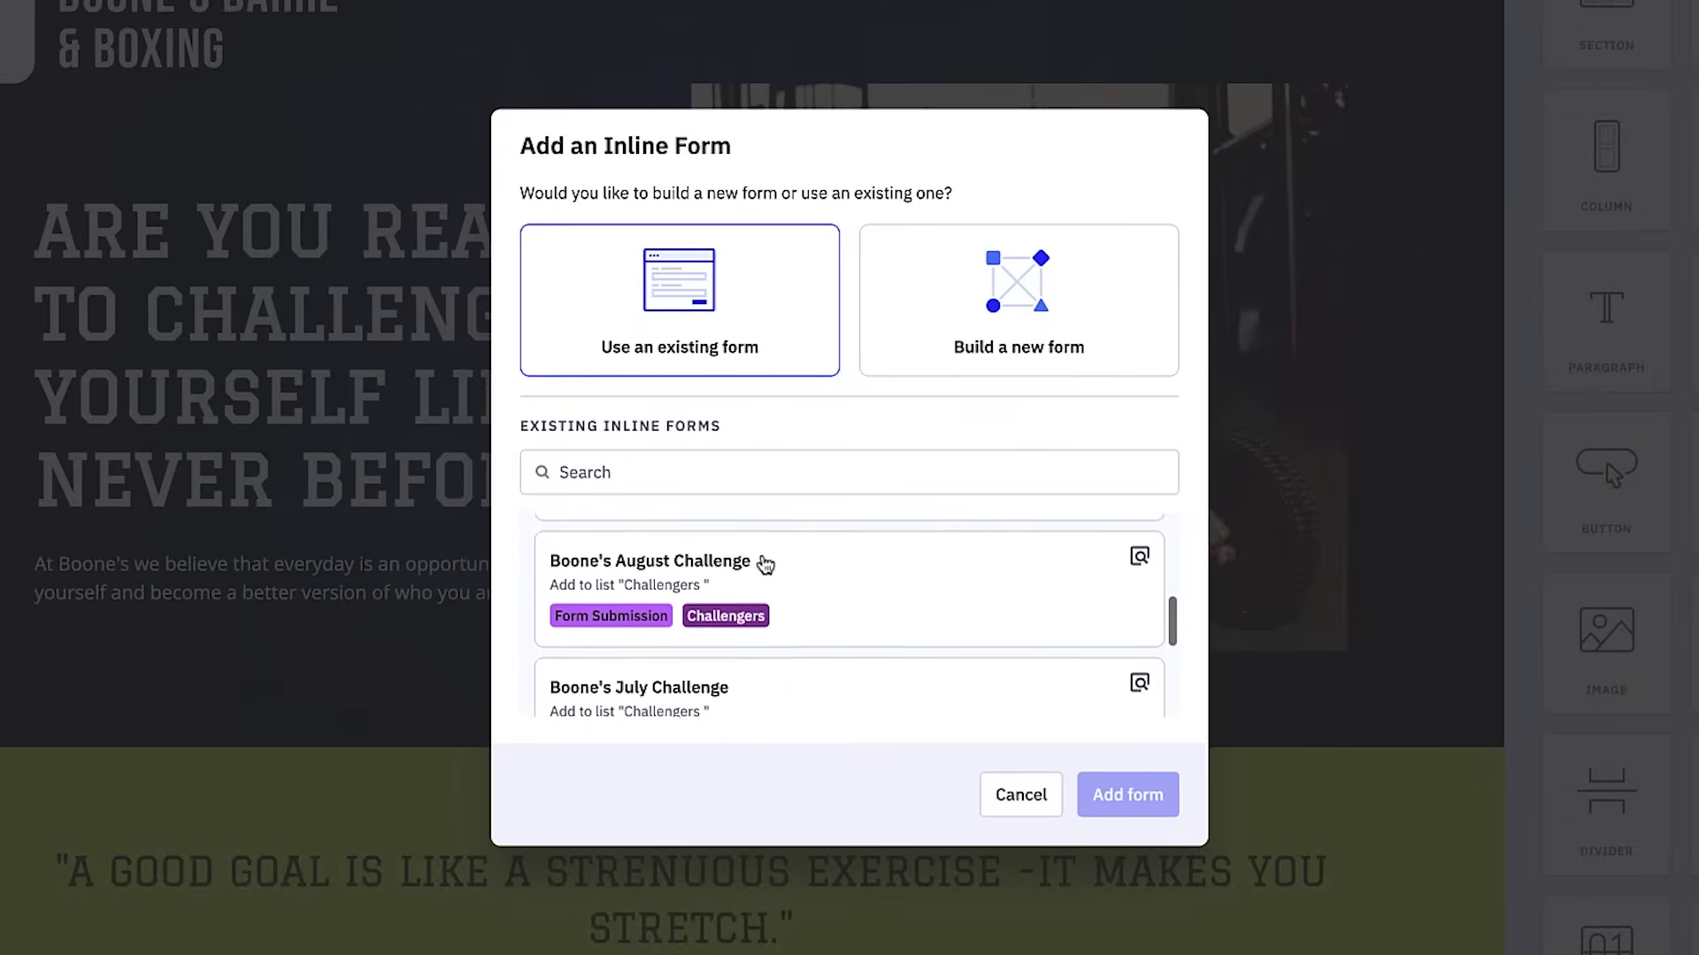
scroll(765, 563, "down", 2)
left_click(1127, 794)
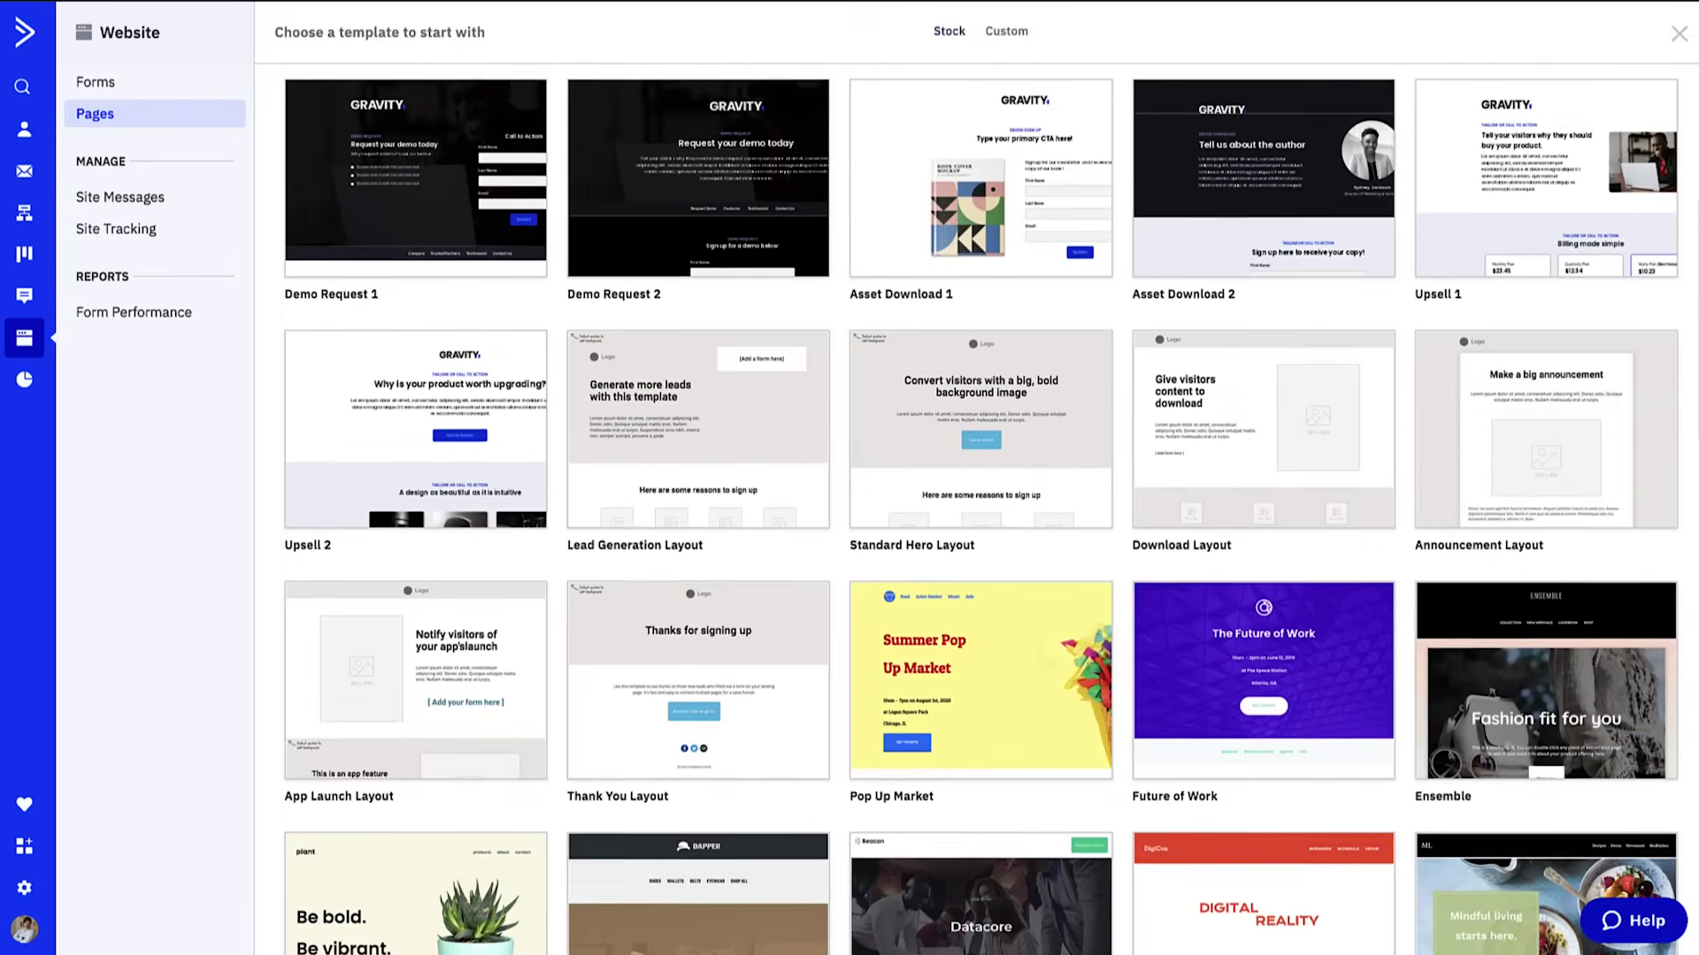
scroll(982, 530, "down", 2)
scroll(982, 531, "down", 2)
scroll(982, 531, "down", 2)
scroll(982, 531, "down", 2)
scroll(982, 531, "down", 2)
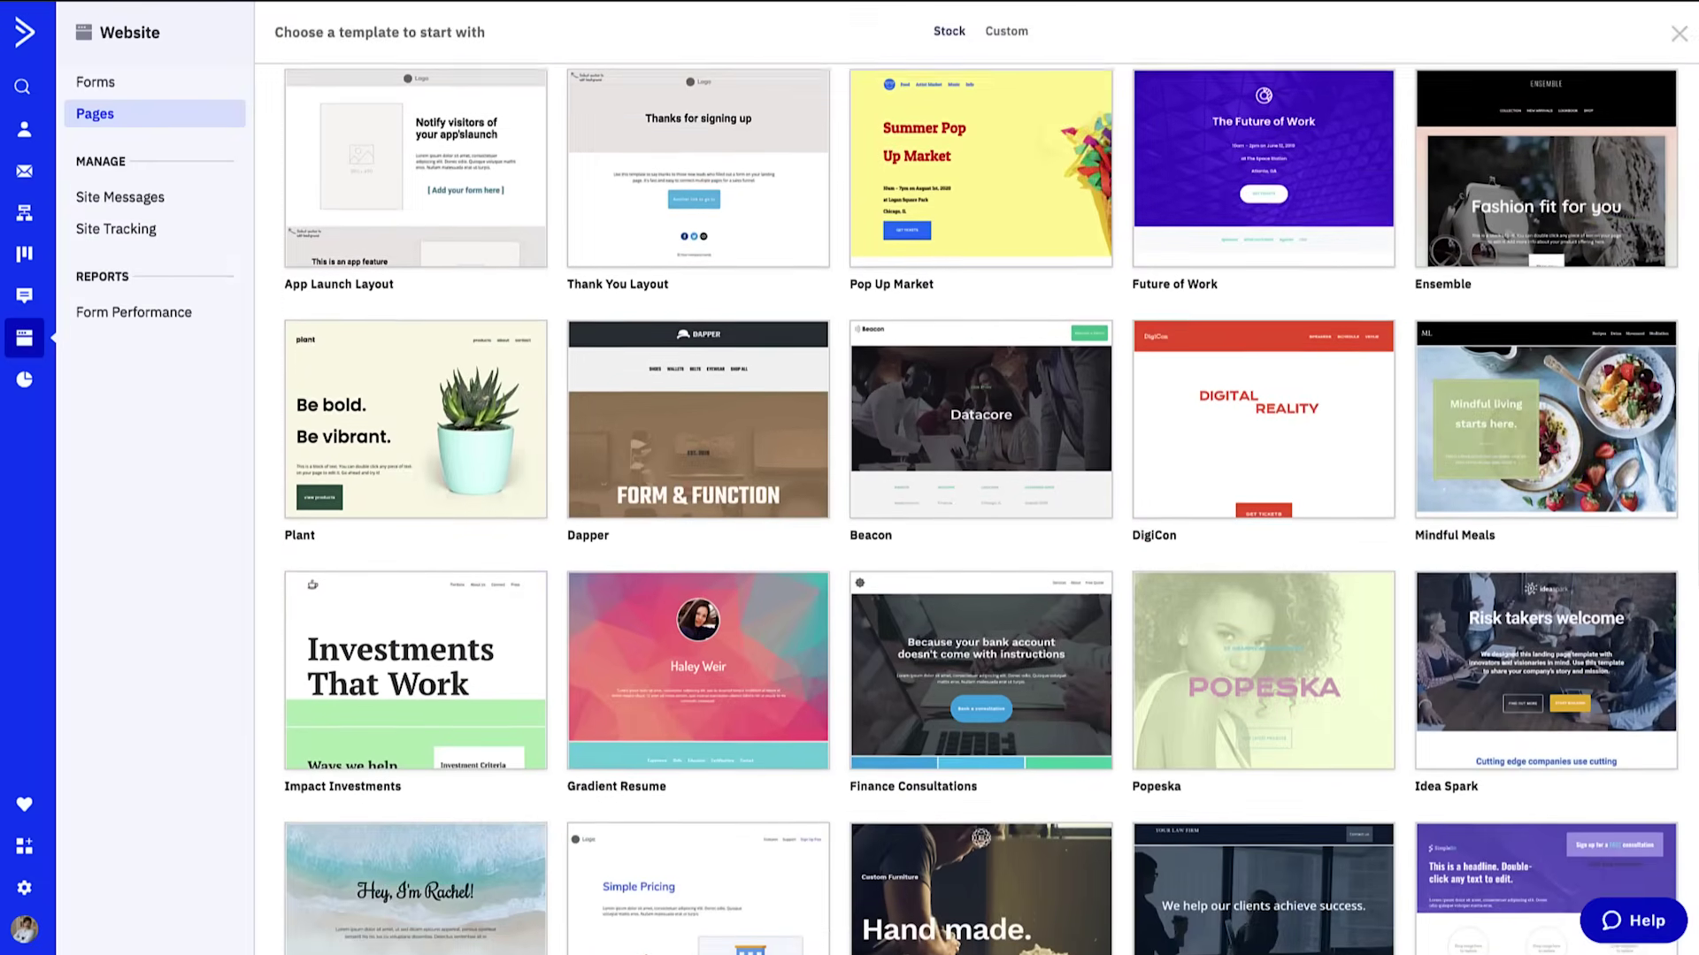
scroll(982, 531, "down", 2)
scroll(982, 532, "down", 2)
scroll(982, 530, "down", 2)
scroll(982, 525, "down", 2)
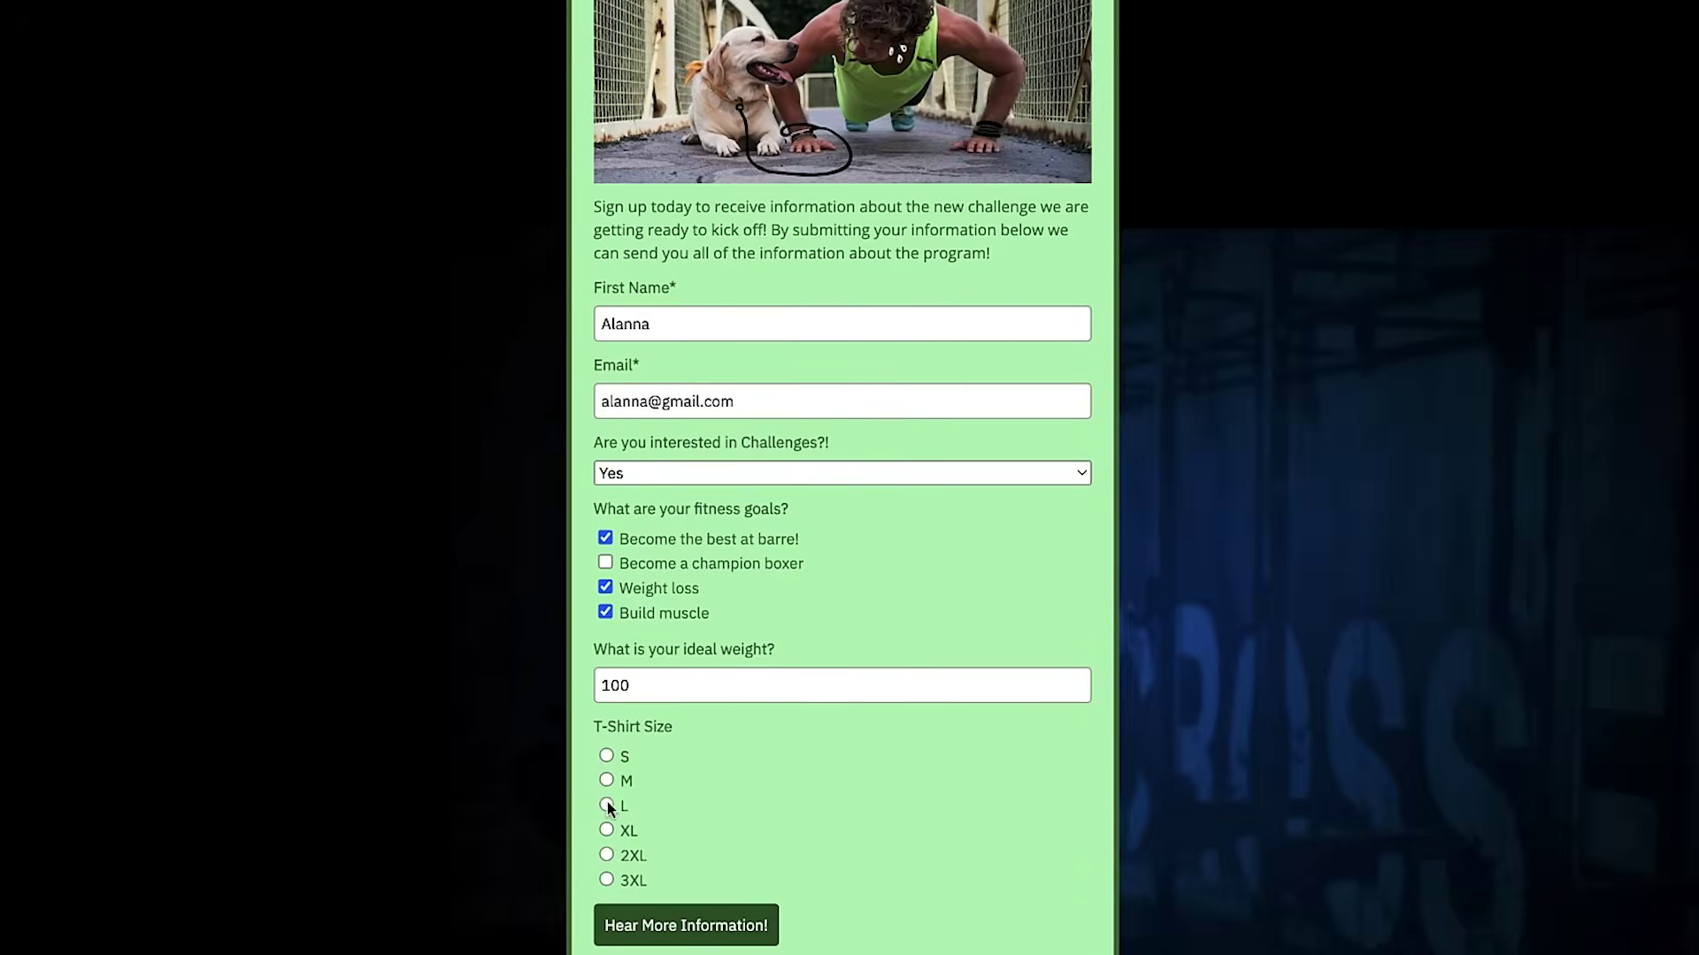
Choose T-shirt size L and submit the test sign-up form
left_click(607, 804)
scroll(776, 805, "down", 1)
left_click(682, 852)
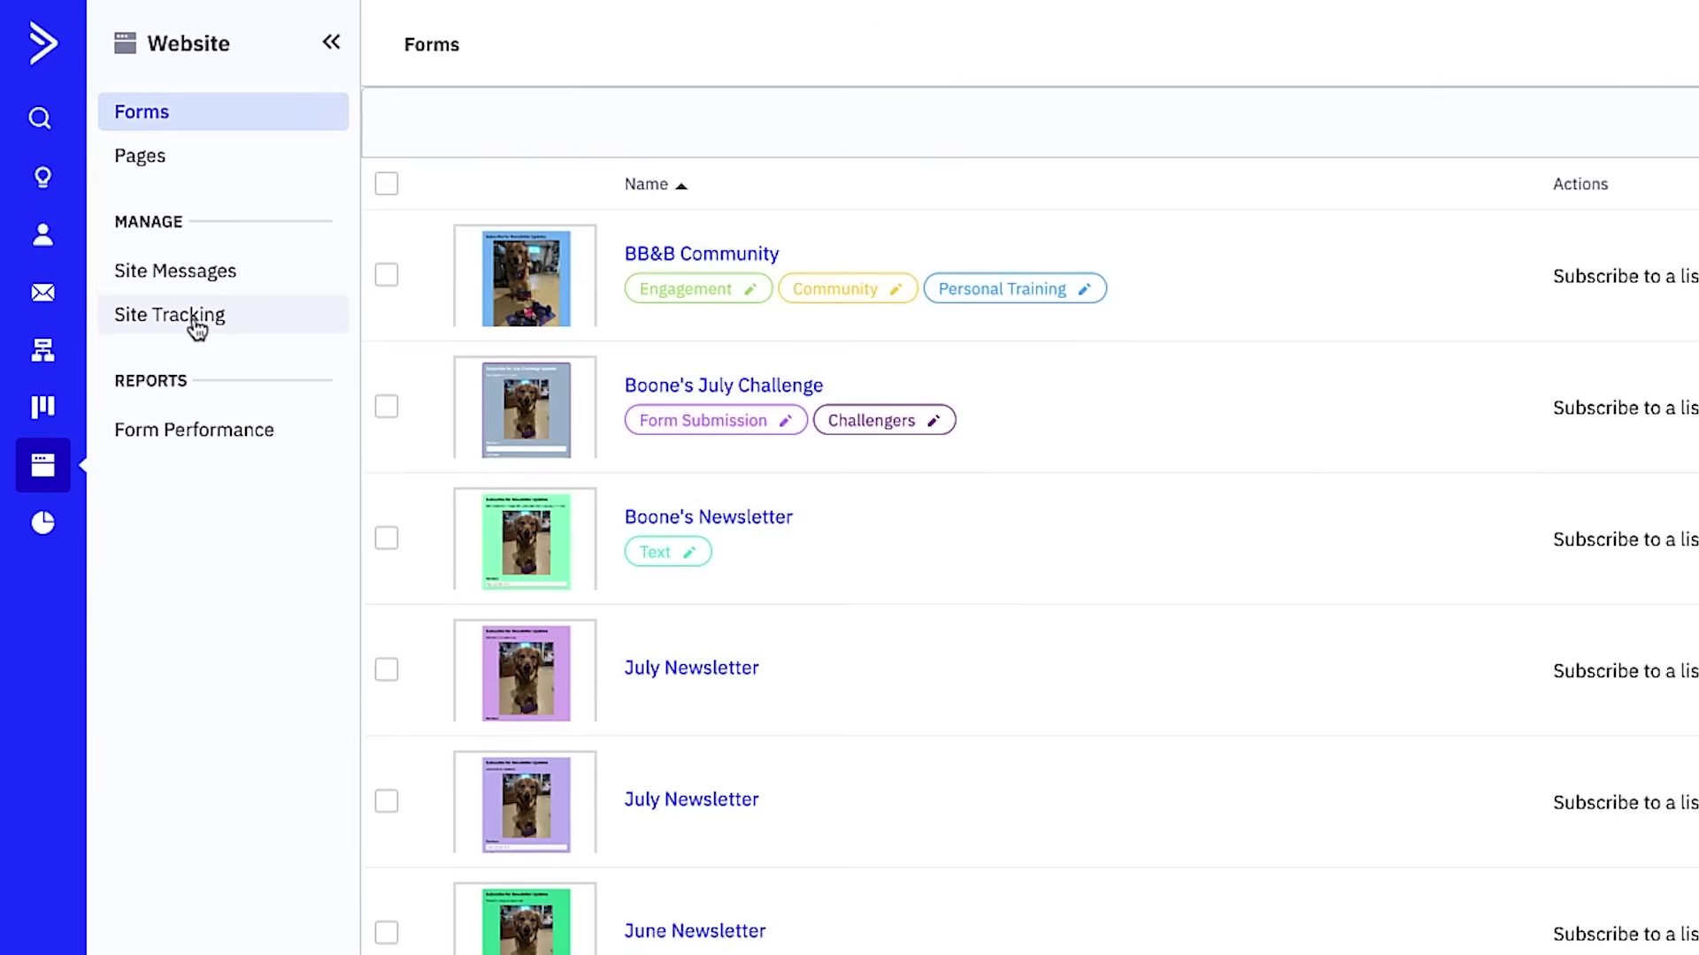
Switch site tracking from OFF to ON in the Website > Site Tracking settings
left_click(170, 315)
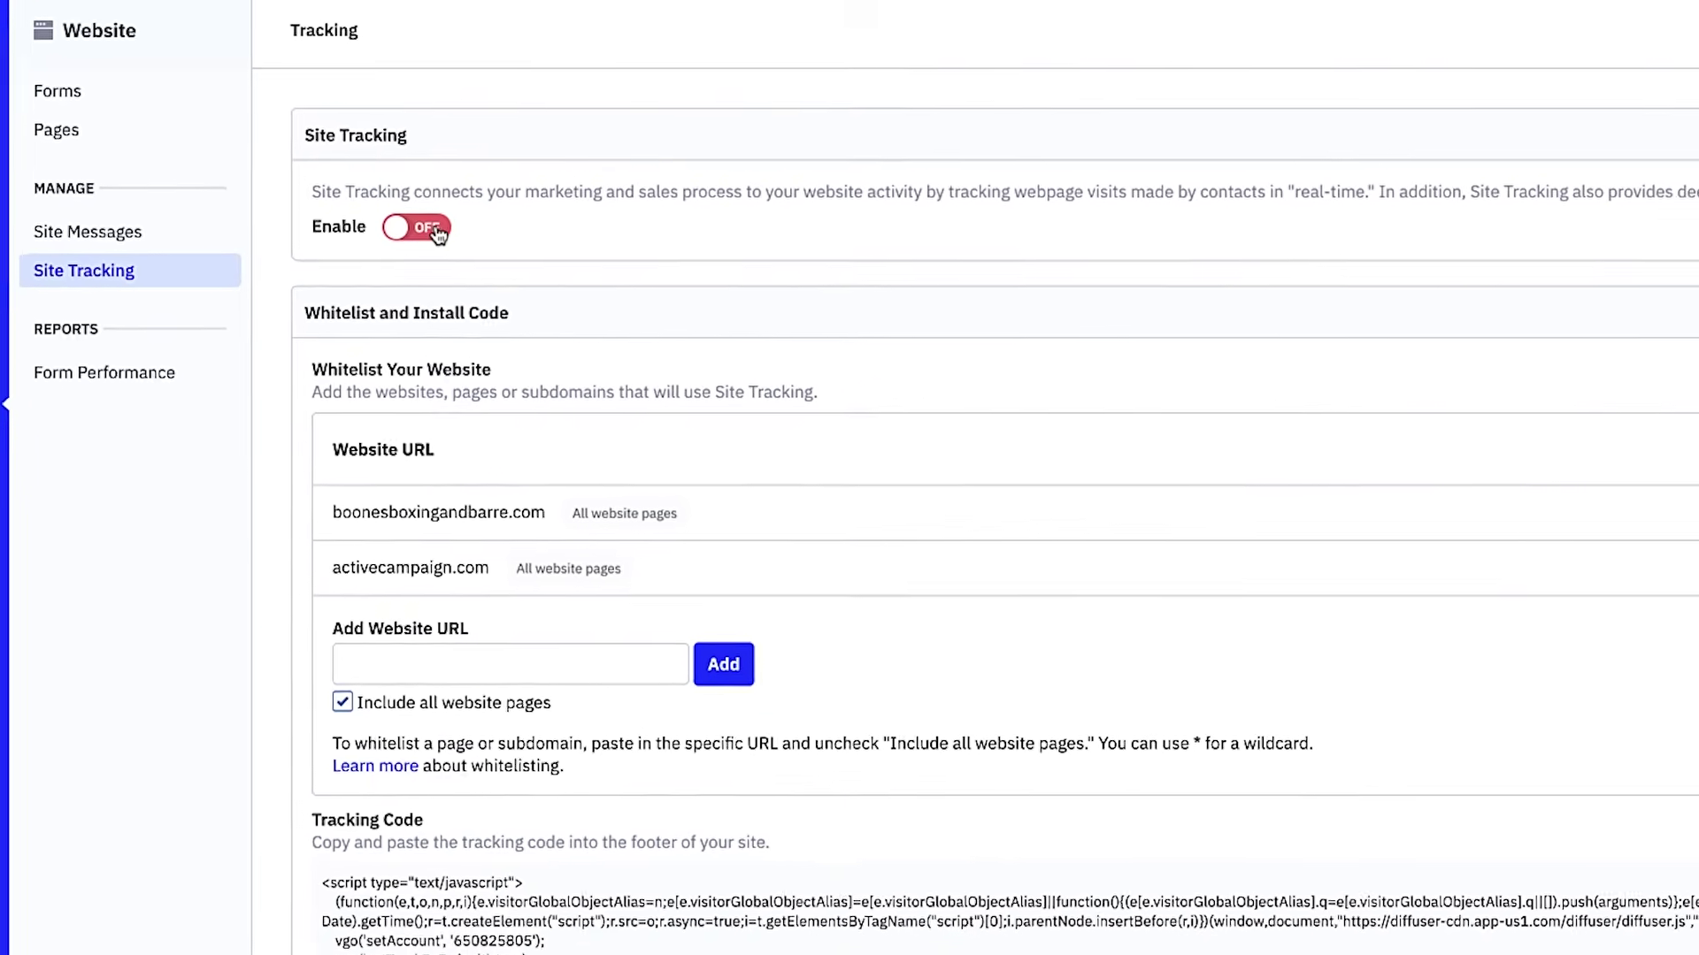
left_click(432, 239)
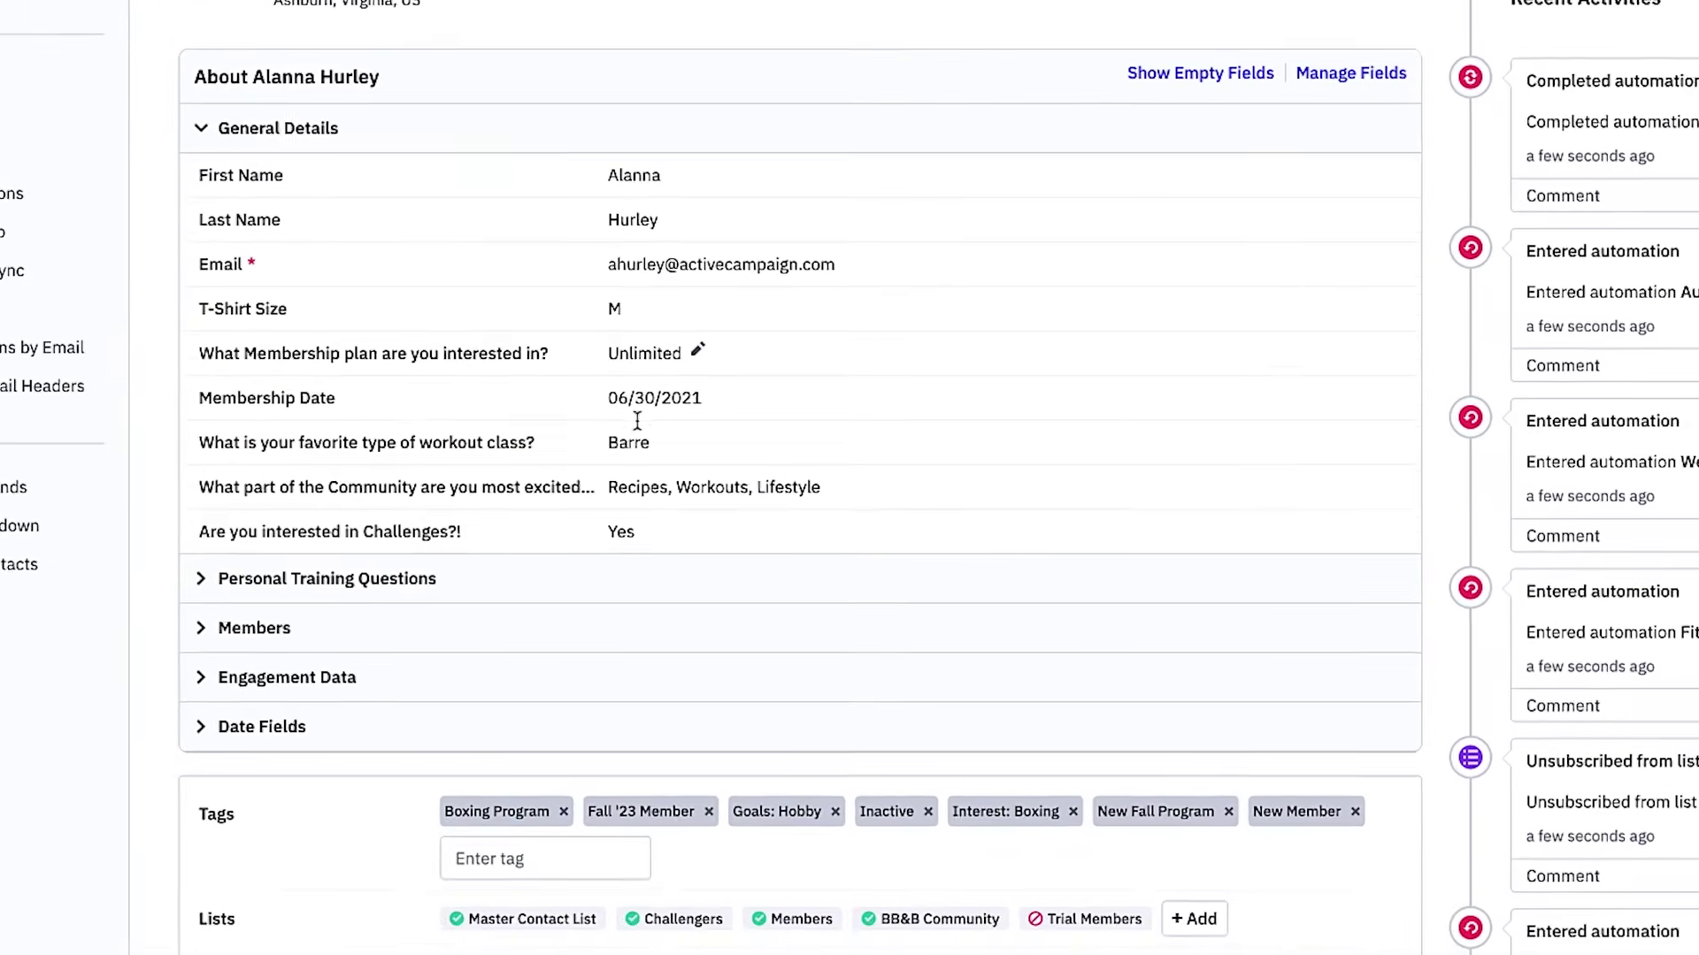
scroll(638, 419, "down", 3)
scroll(652, 402, "down", 2)
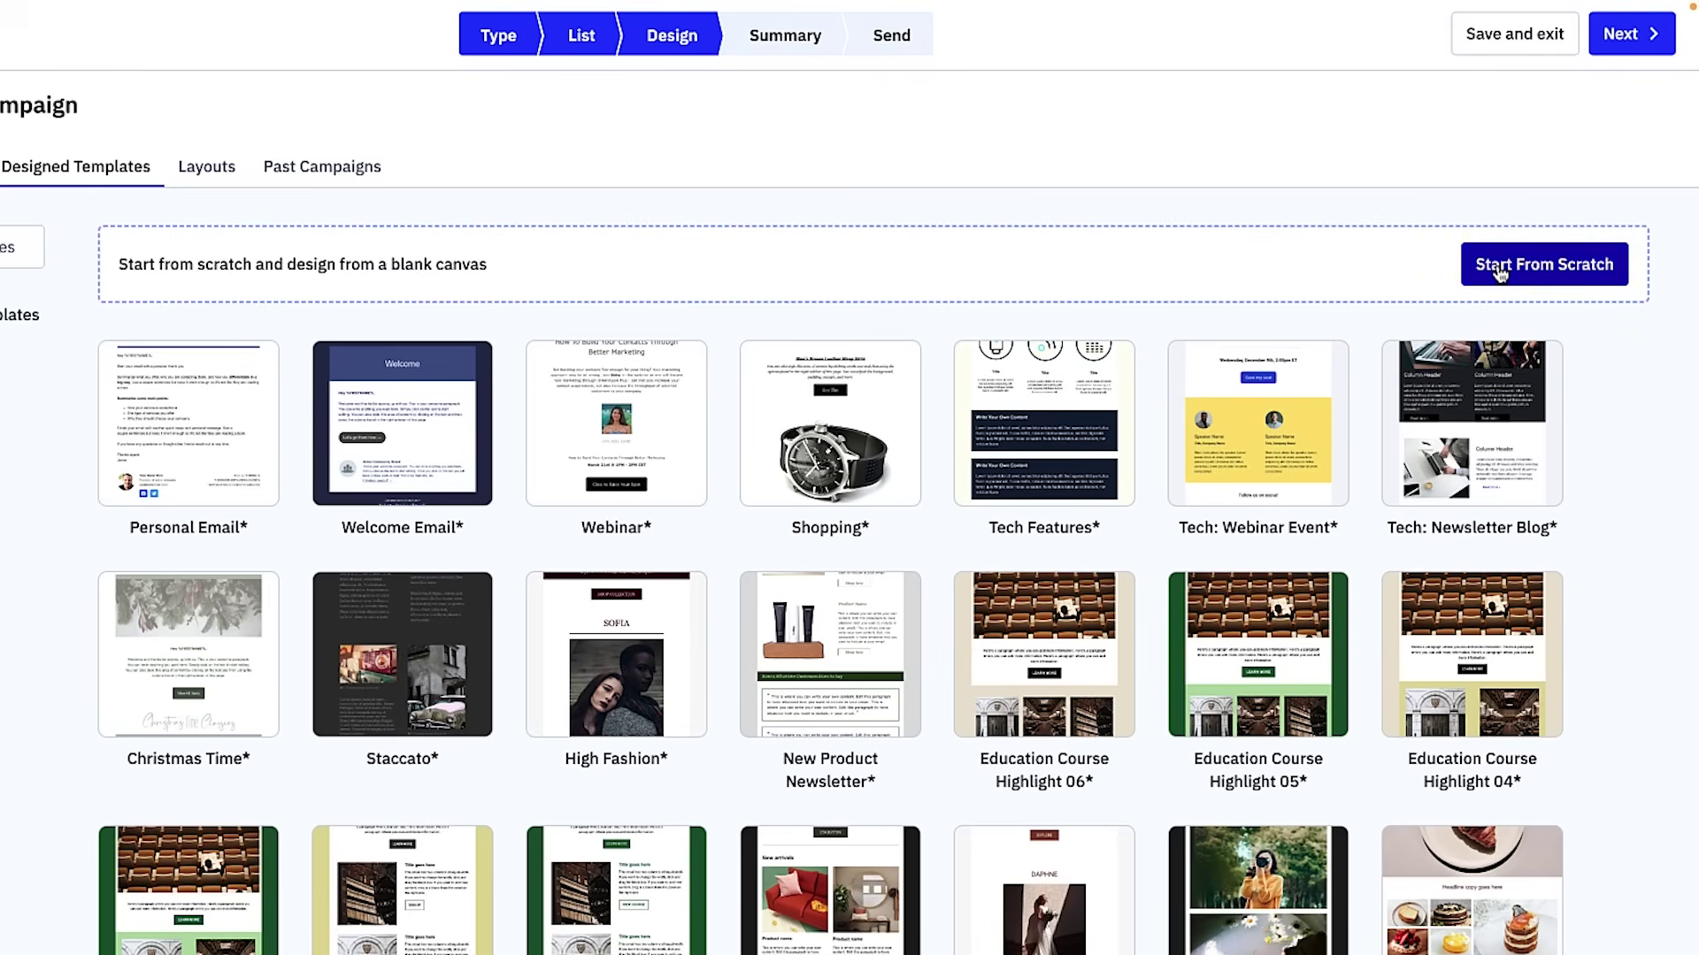
Start a blank email and put the Boone's Barre & Boxing logo in an image block at the top
left_click(1500, 271)
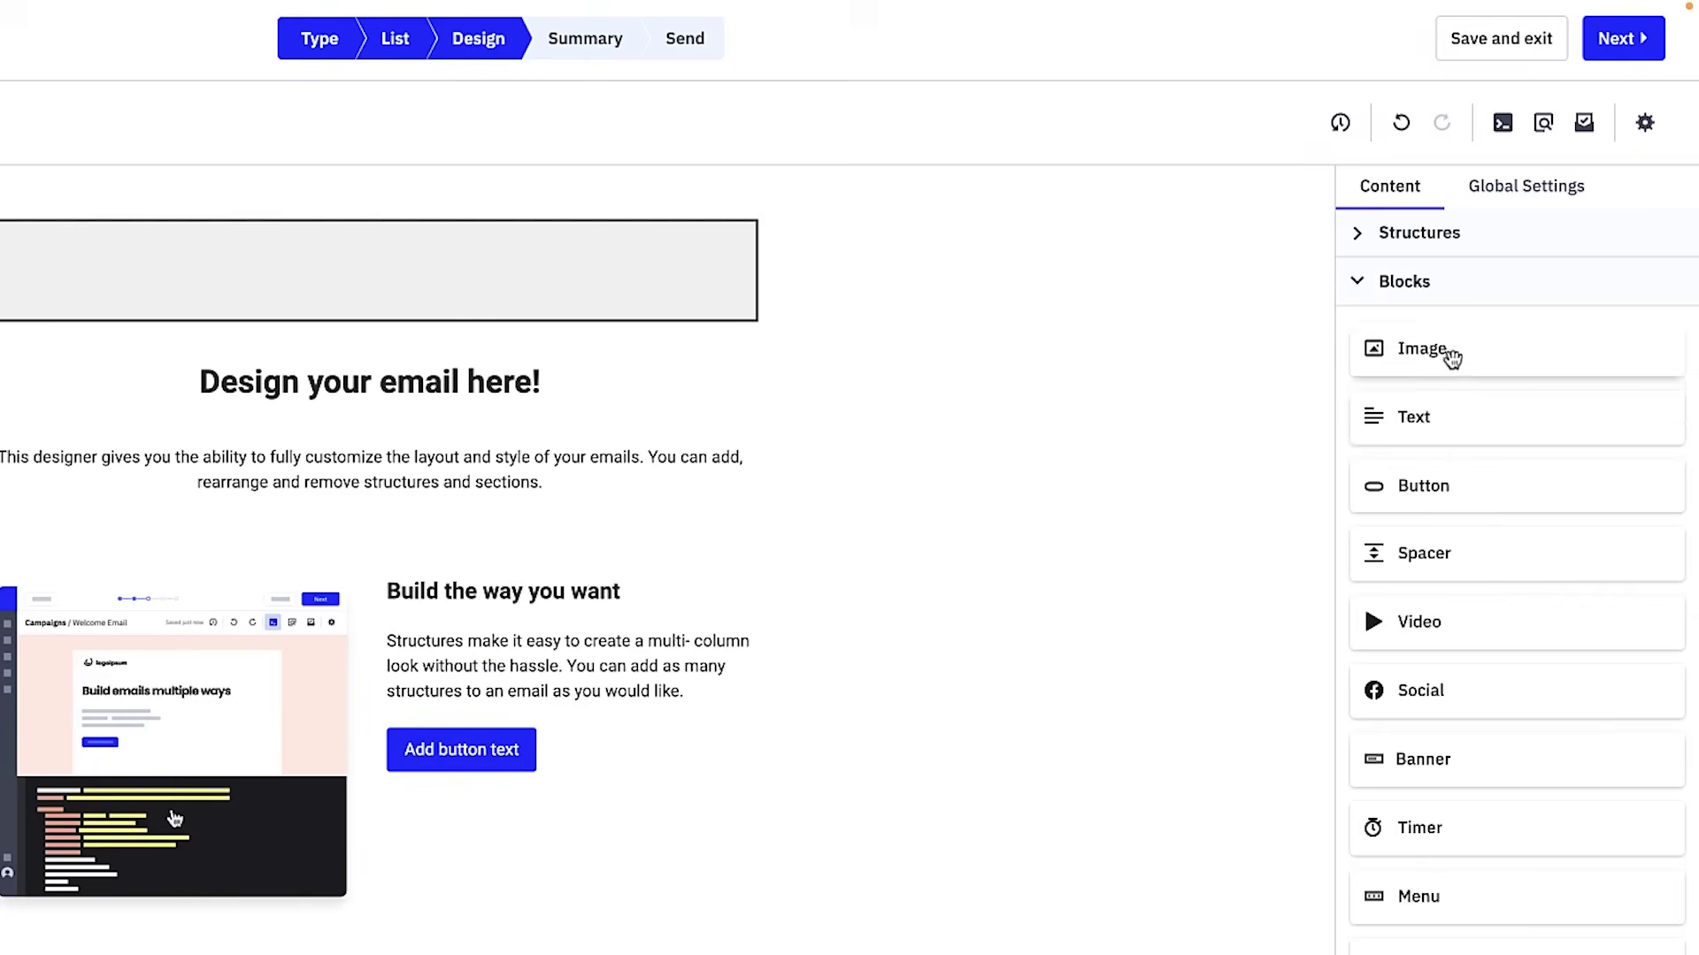
left_click_drag(1451, 354, 687, 251)
left_click(613, 297)
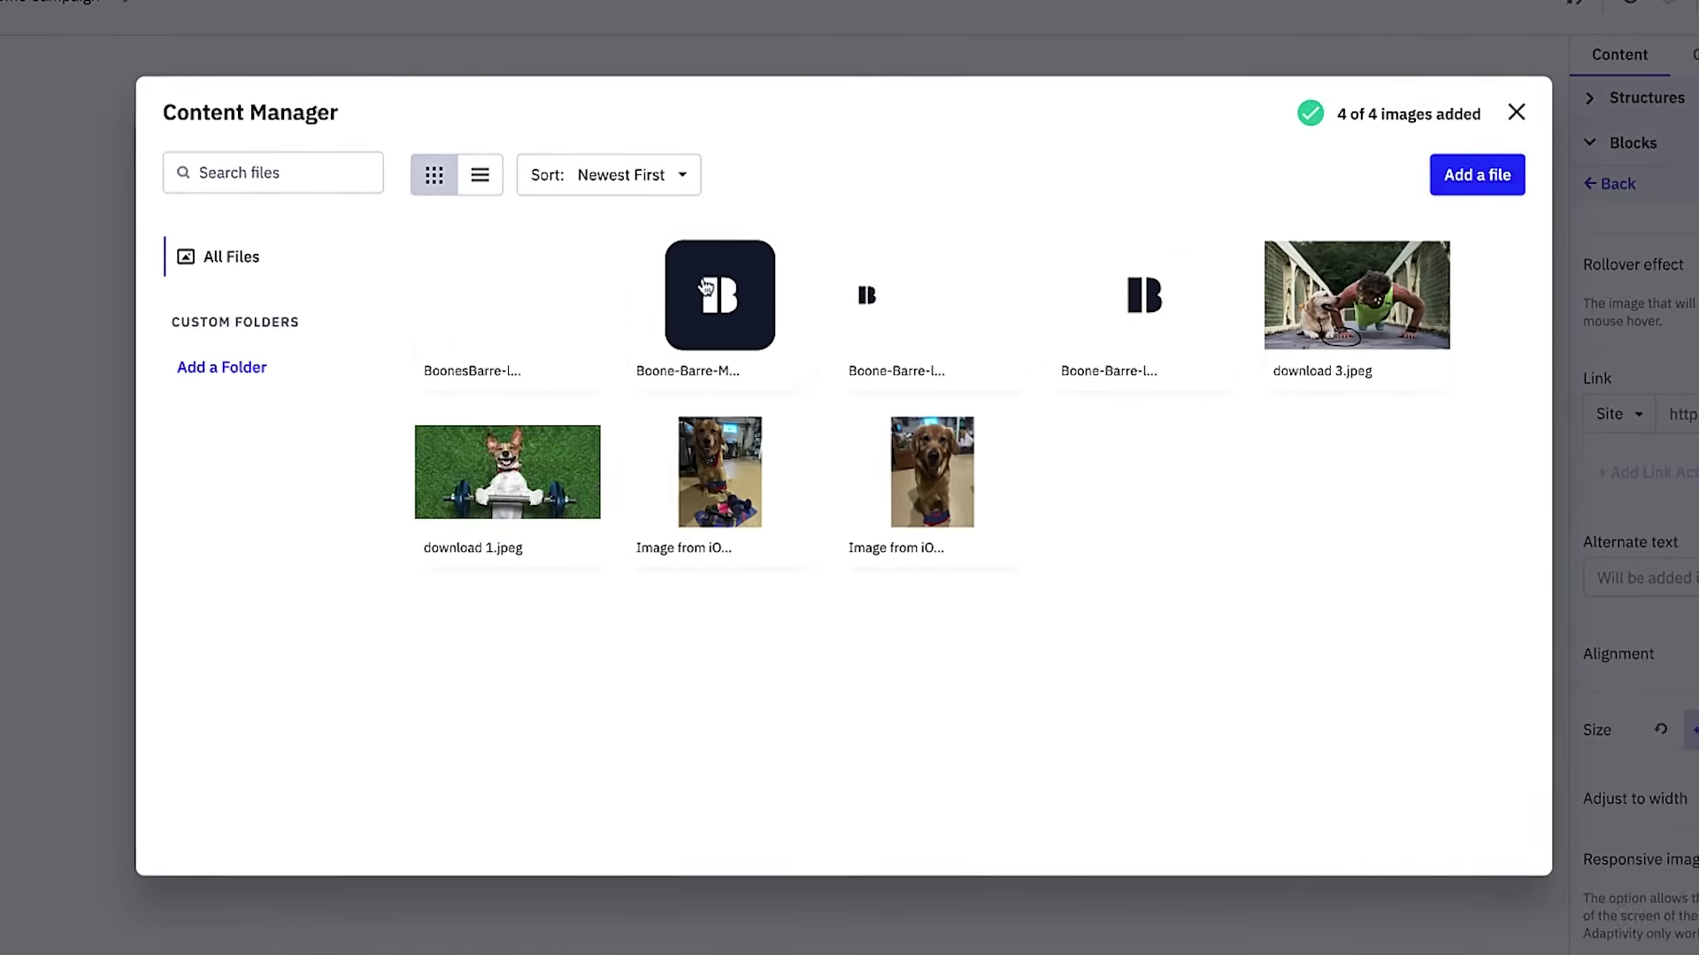
left_click(931, 273)
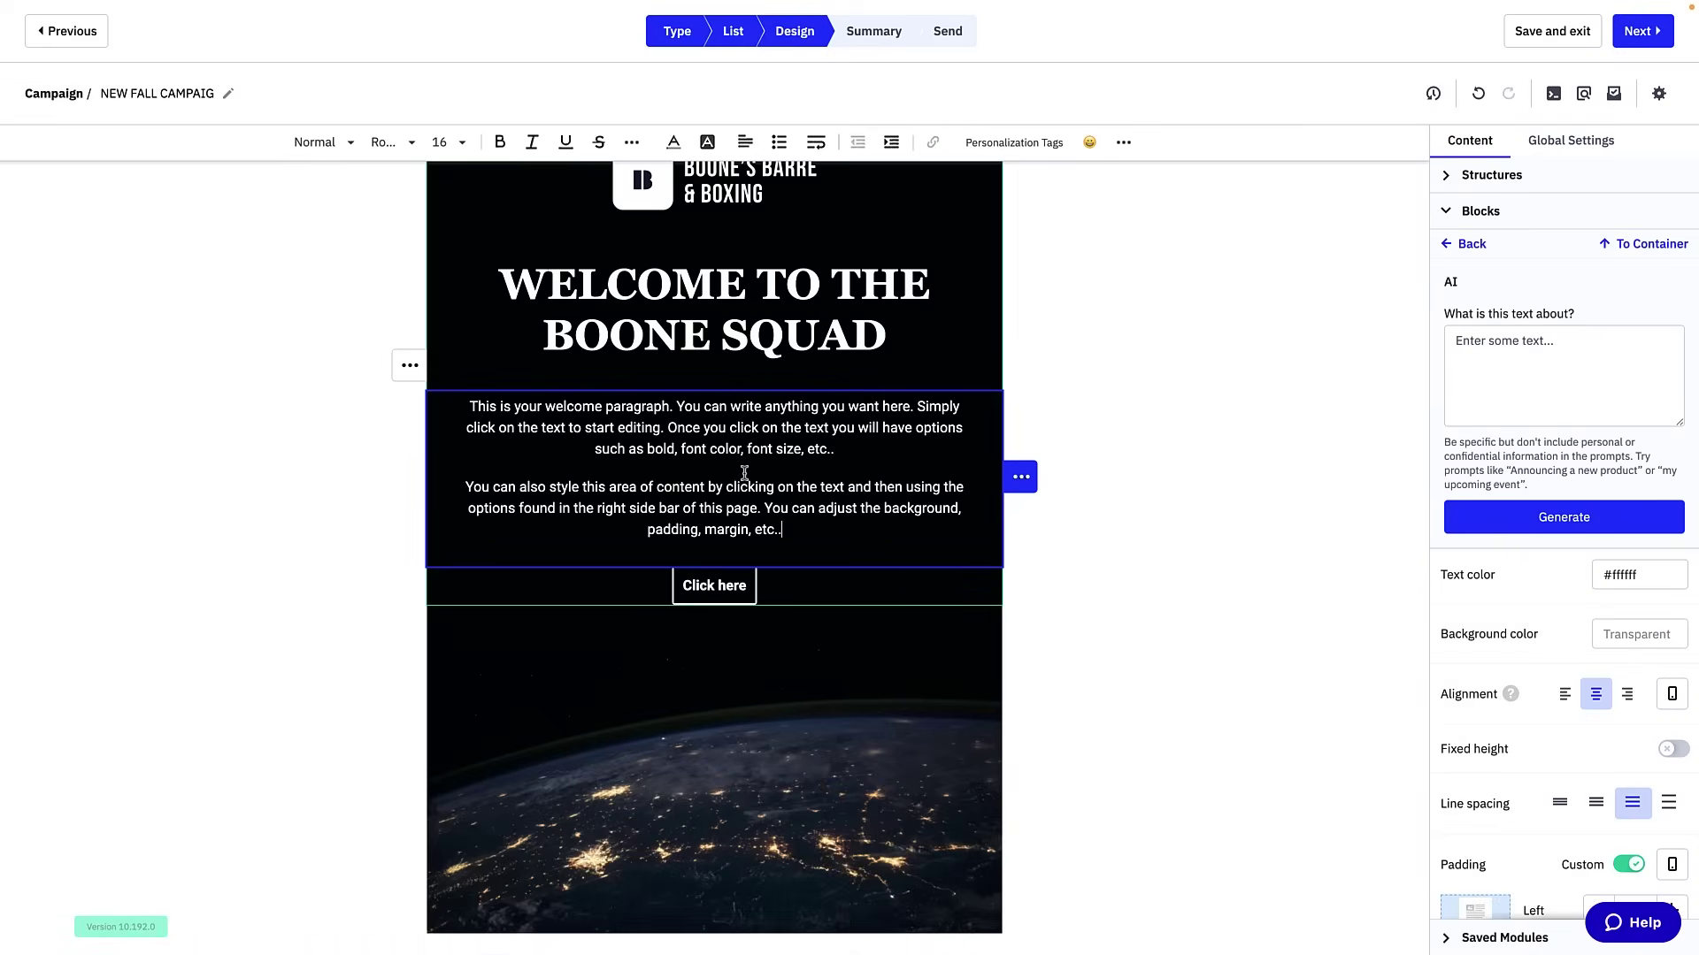
Generate an AI paragraph on fitness groups, refine it shorter and funnier, and use the first version
left_click(1514, 349)
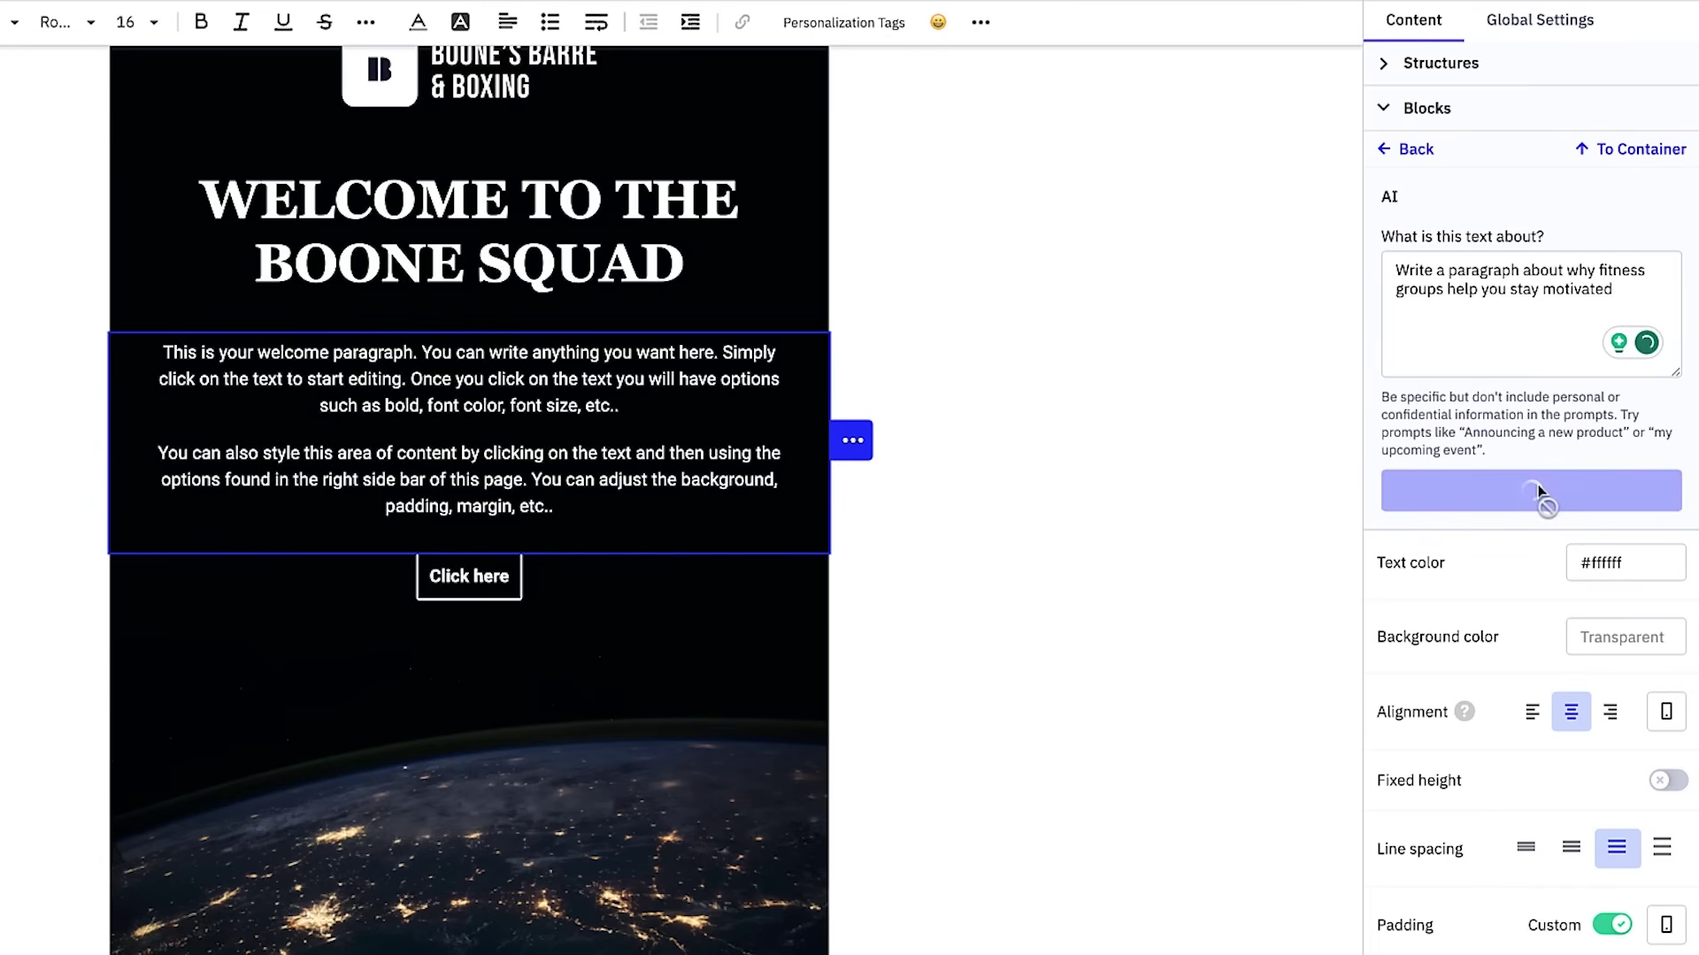
scroll(1563, 468, "down", 5)
scroll(1563, 469, "down", 5)
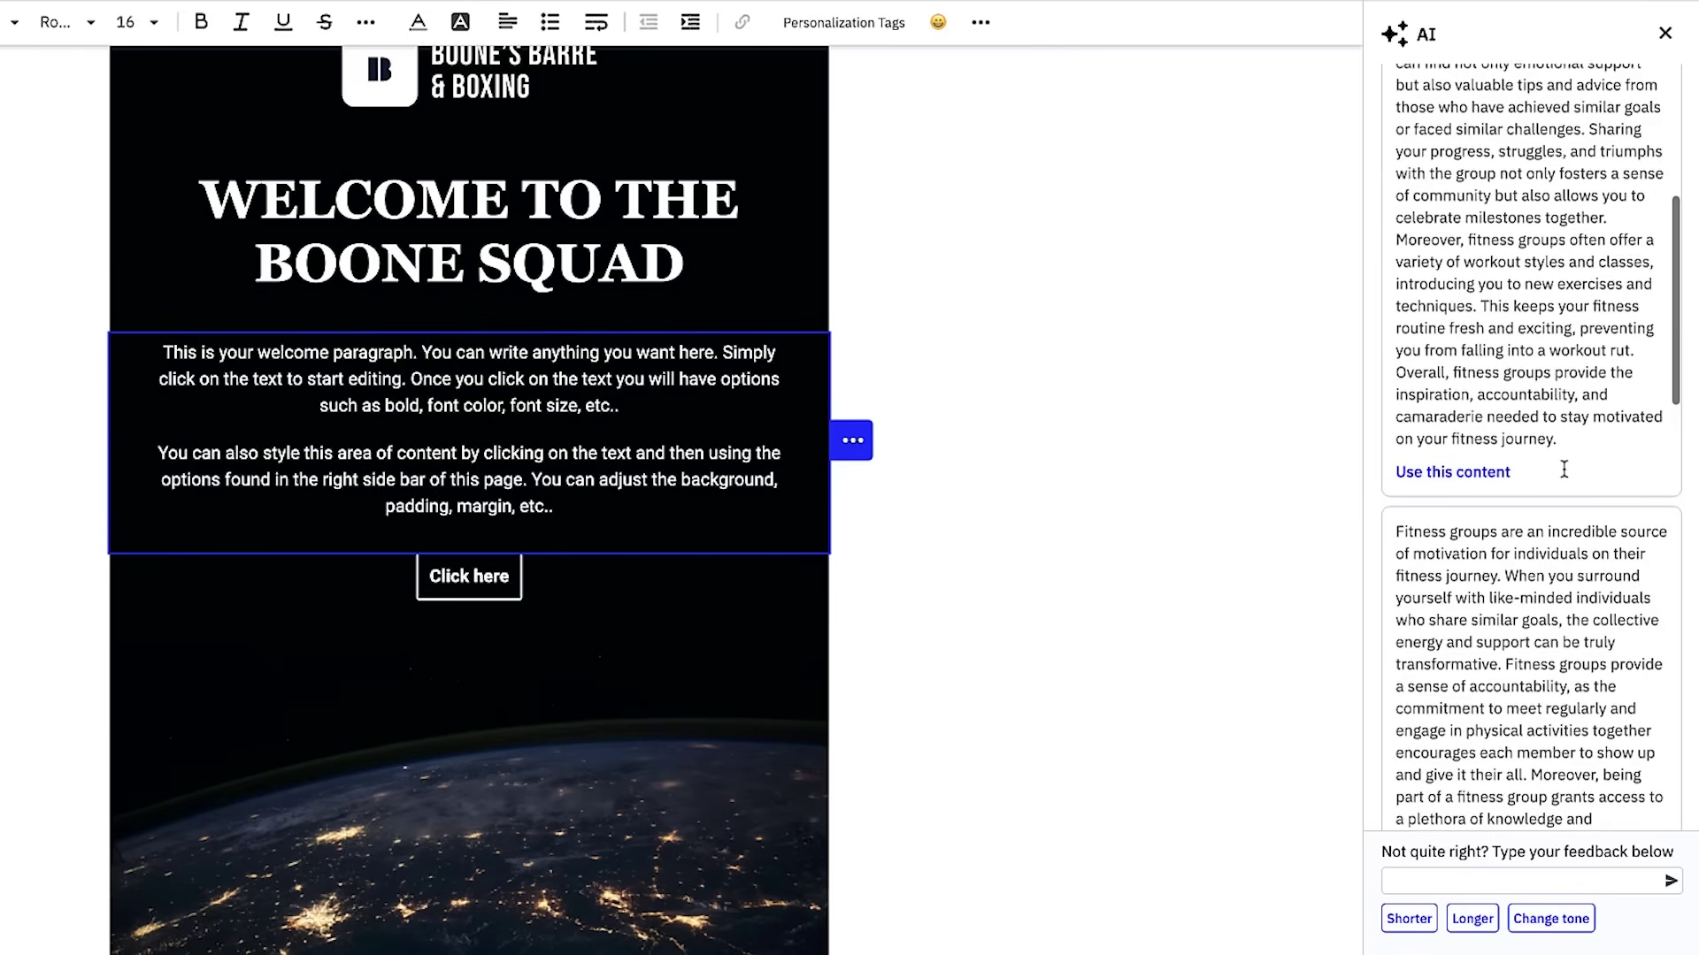
scroll(1563, 468, "down", 4)
scroll(1564, 468, "down", 4)
scroll(1564, 469, "down", 3)
scroll(1564, 468, "down", 2)
scroll(1563, 468, "down", 4)
scroll(1564, 468, "down", 4)
scroll(1564, 469, "down", 4)
scroll(1564, 505, "down", 3)
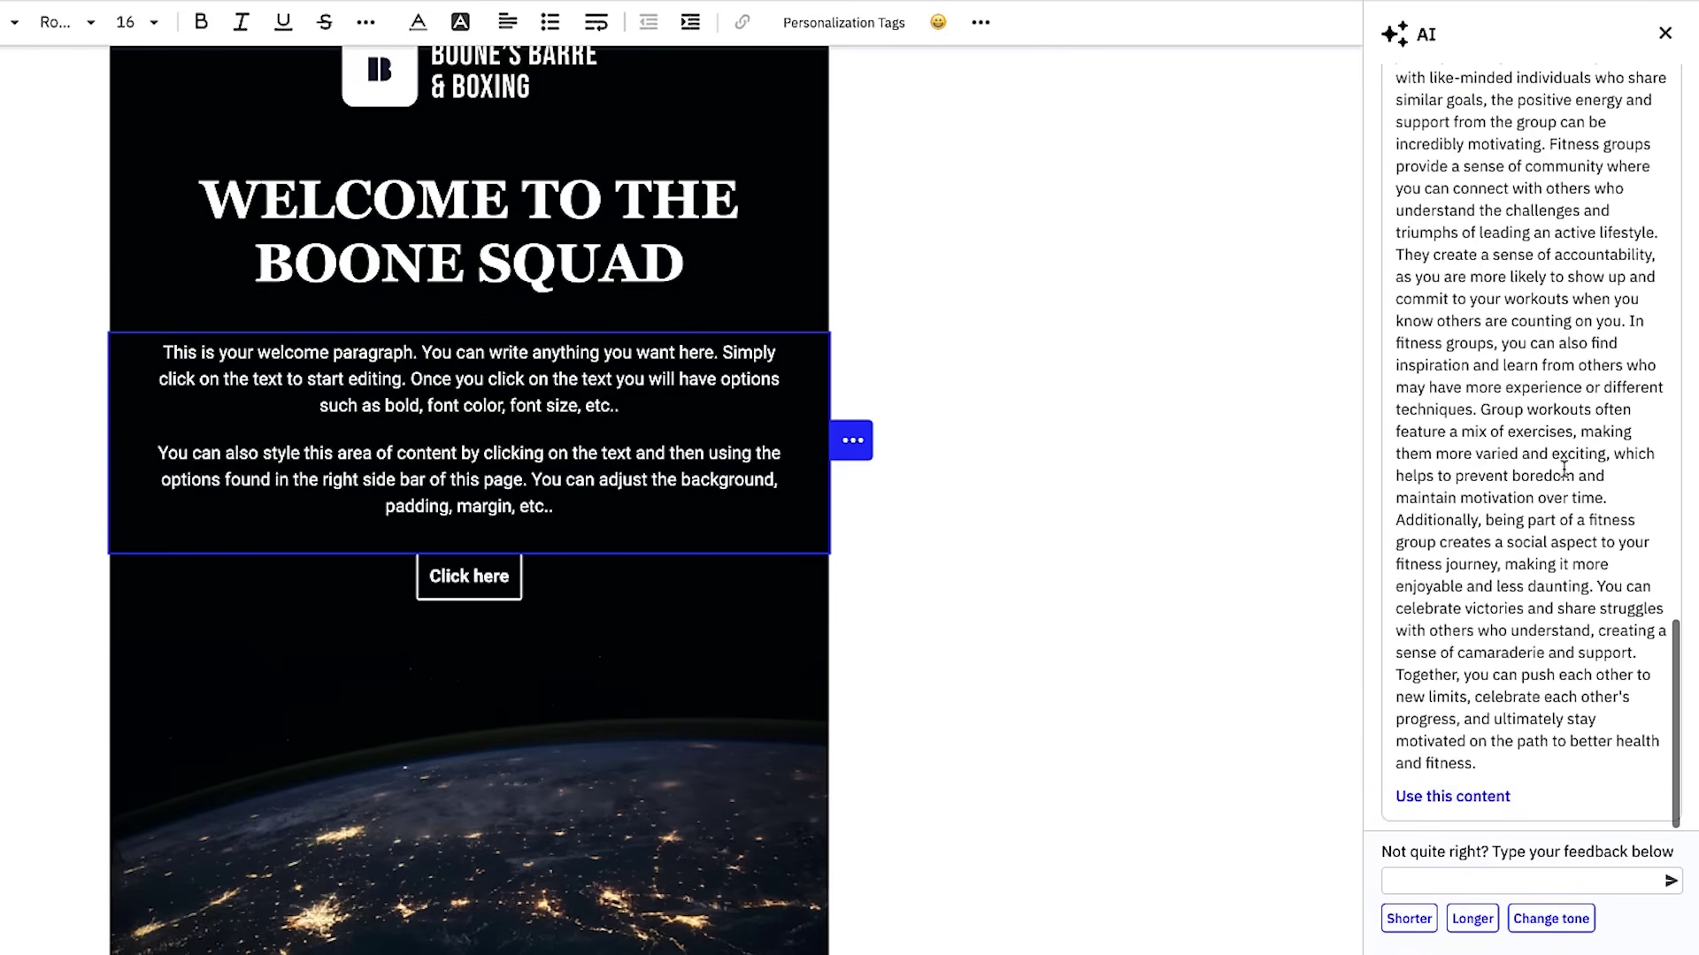
left_click(1404, 921)
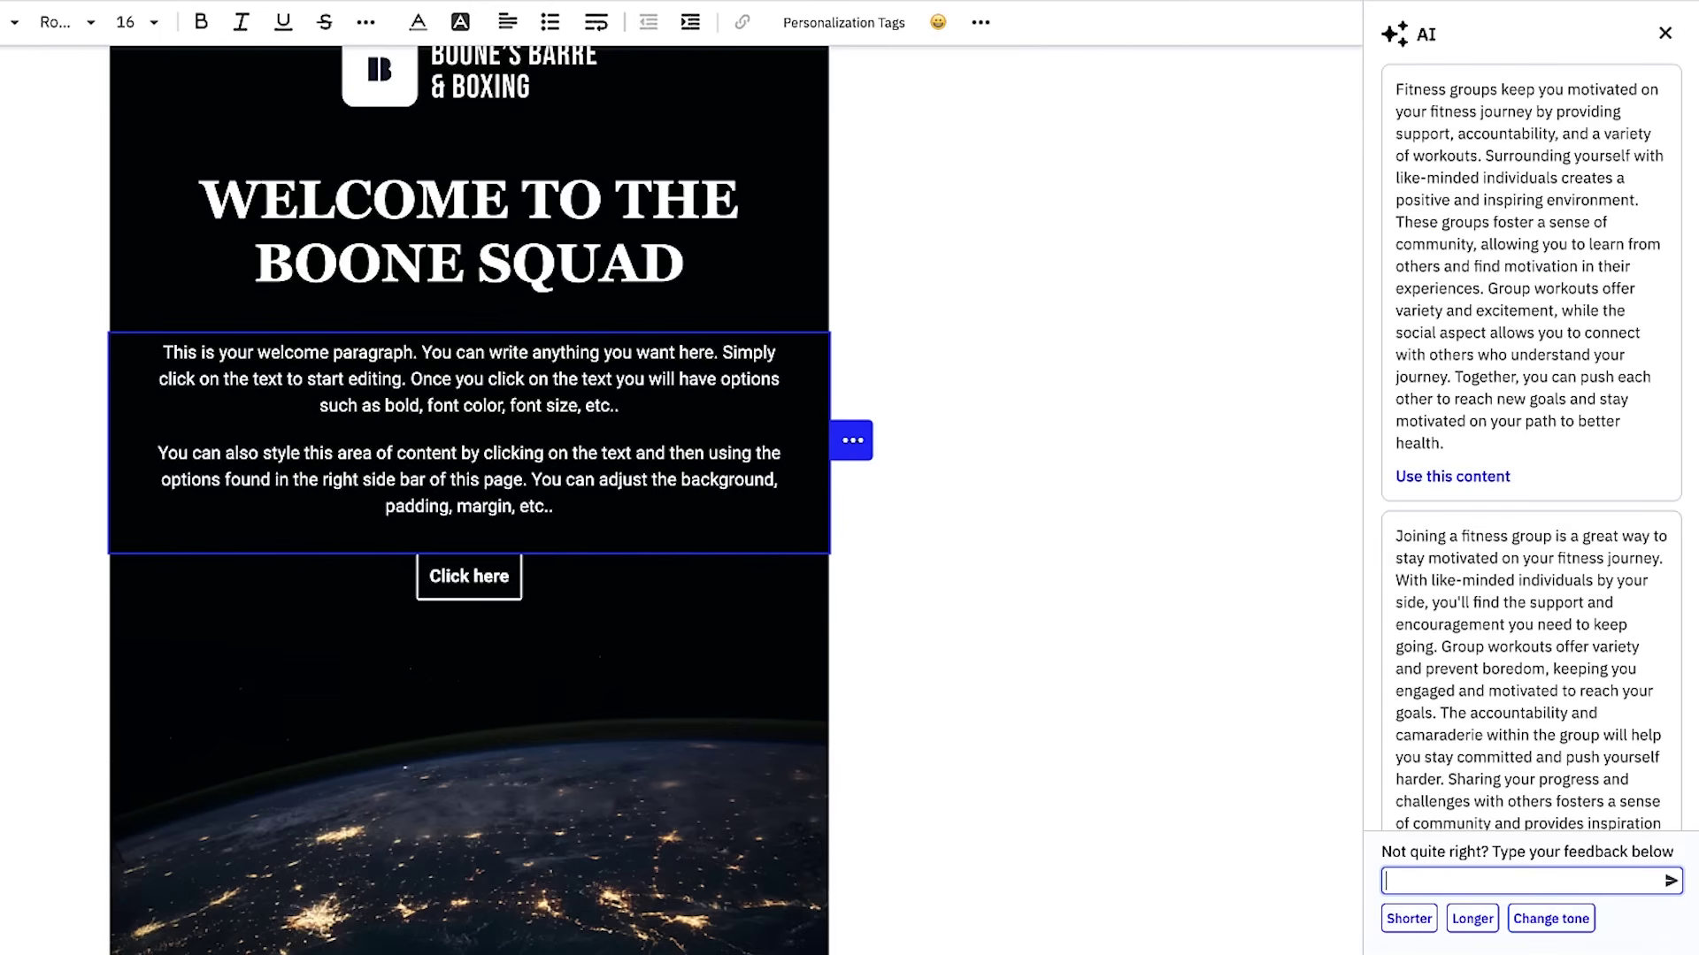
type("funnier")
key("Return")
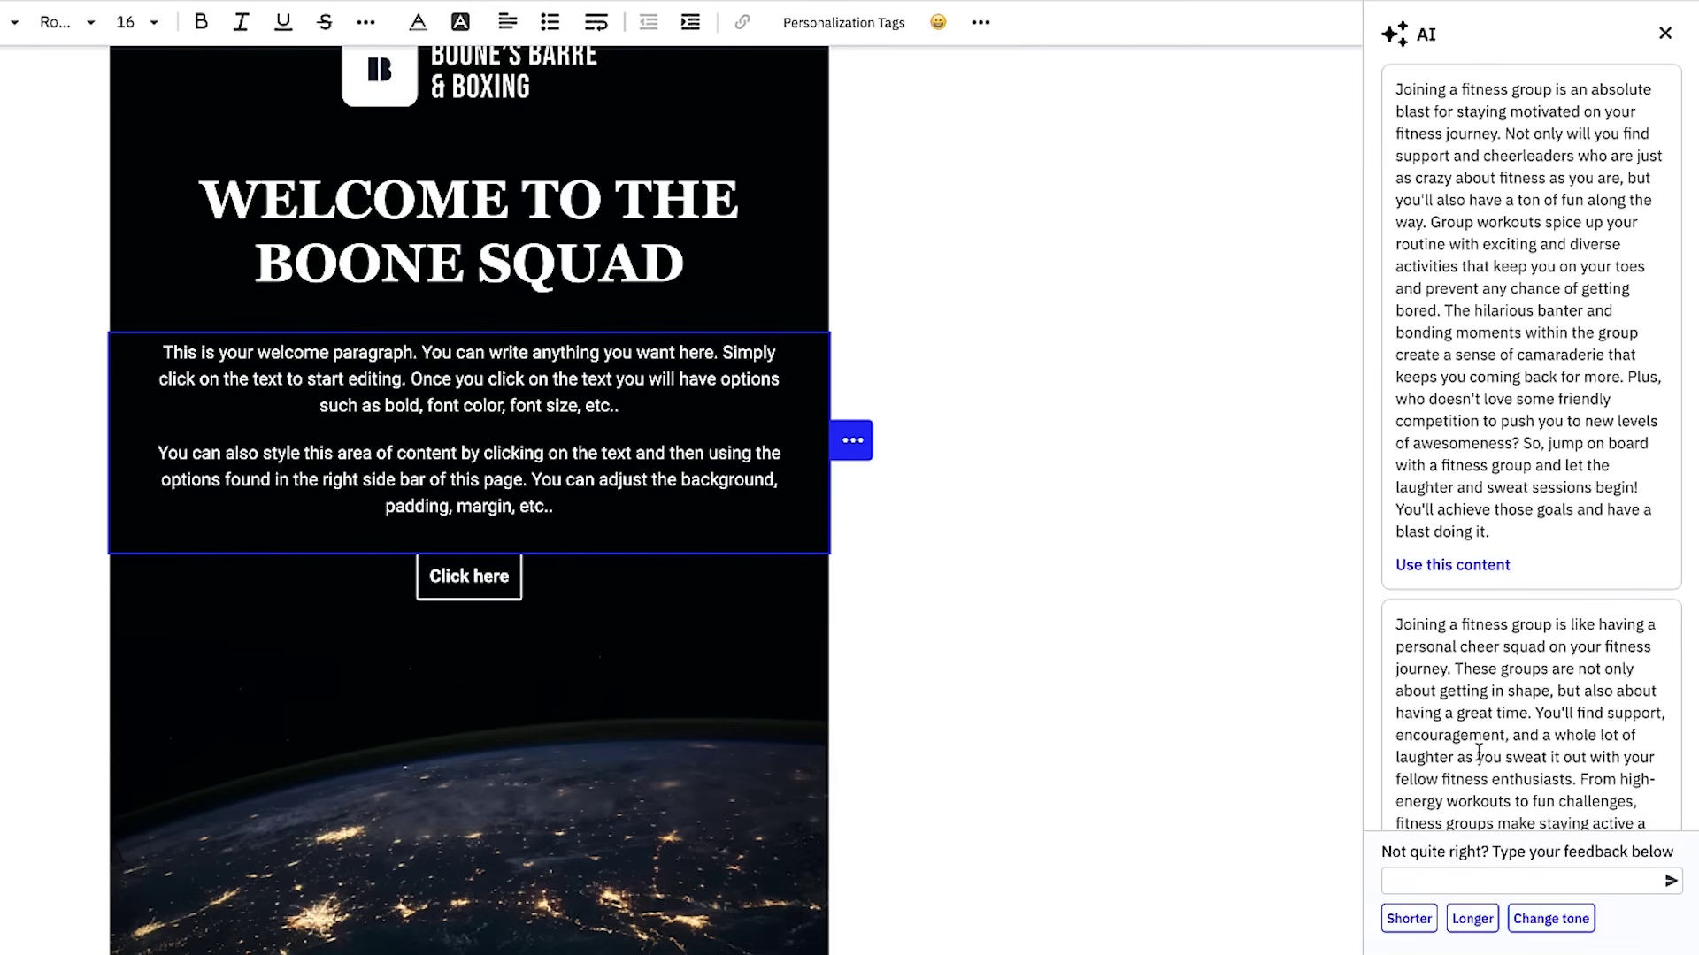
left_click(1465, 568)
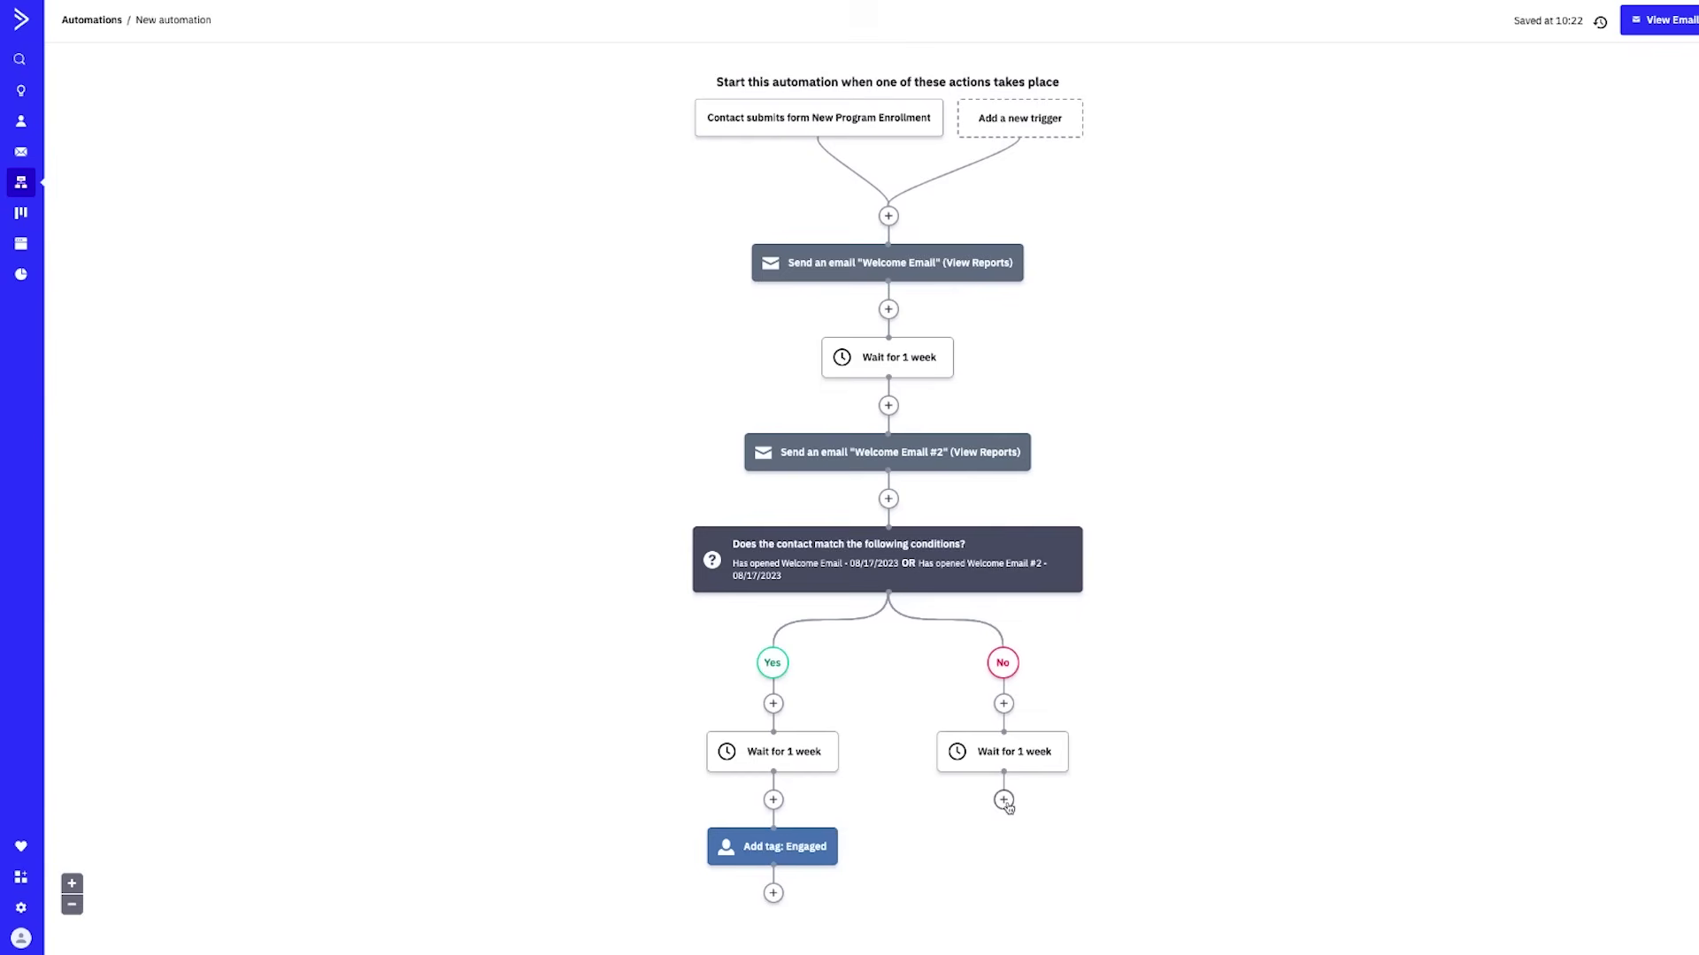
Add a 'Disengaged' tag step after the No branch's one-week wait, then browse CRM deal trigger actions
left_click(1003, 801)
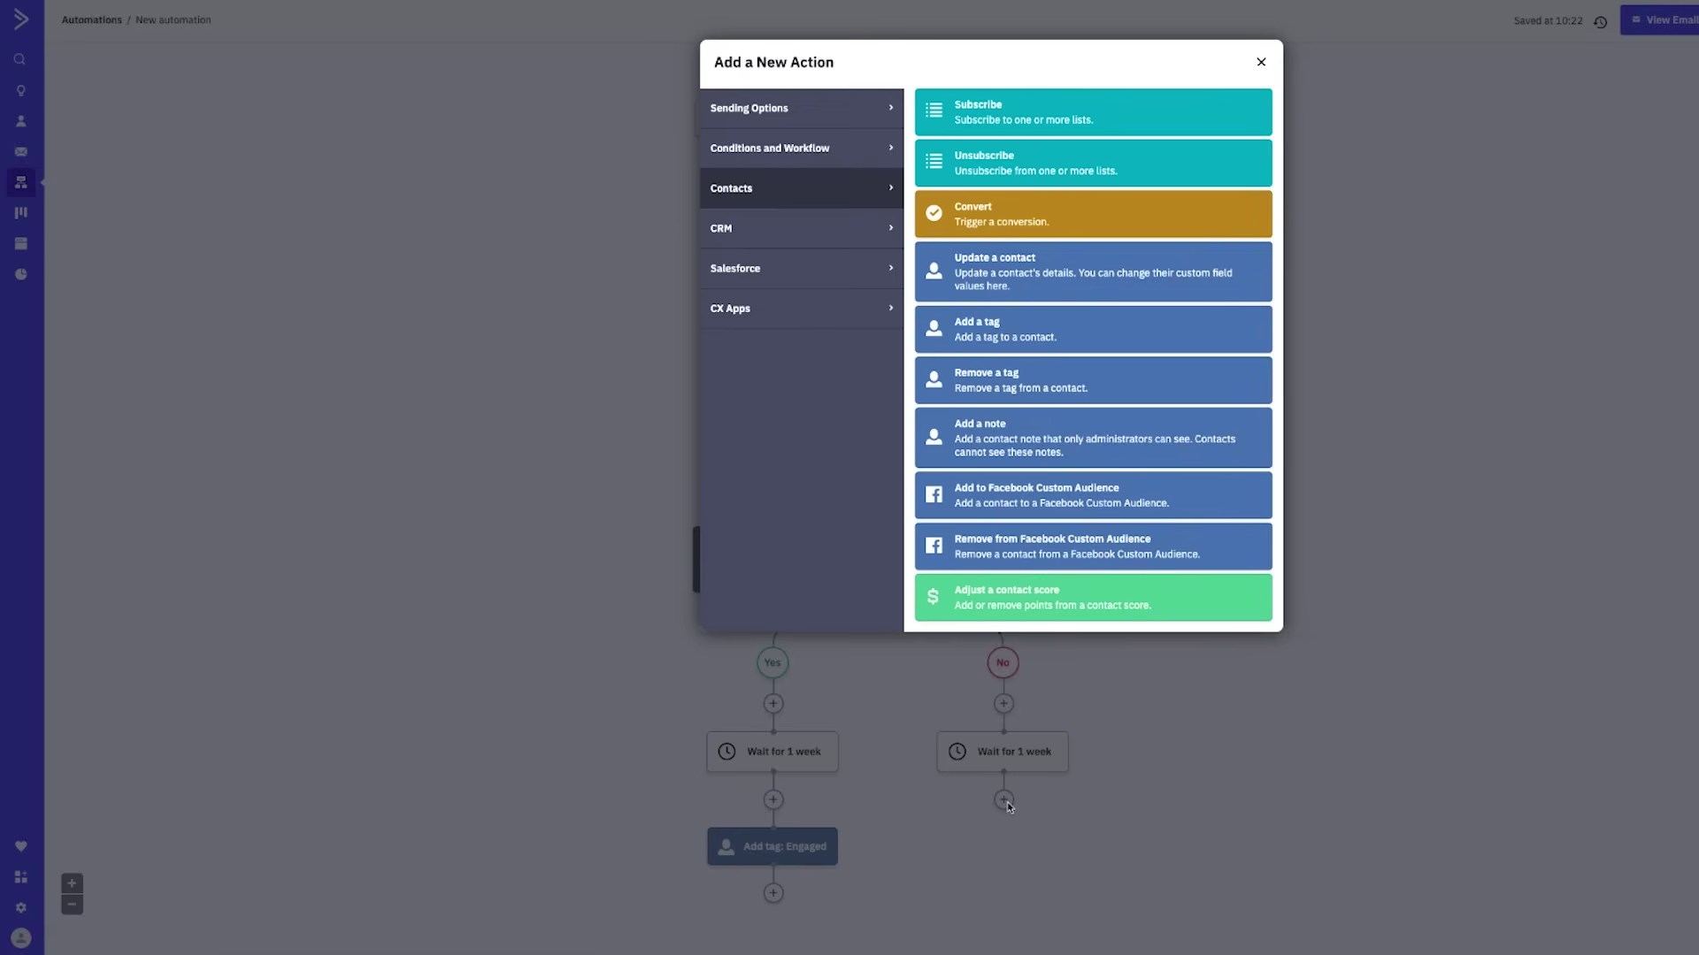
left_click(990, 337)
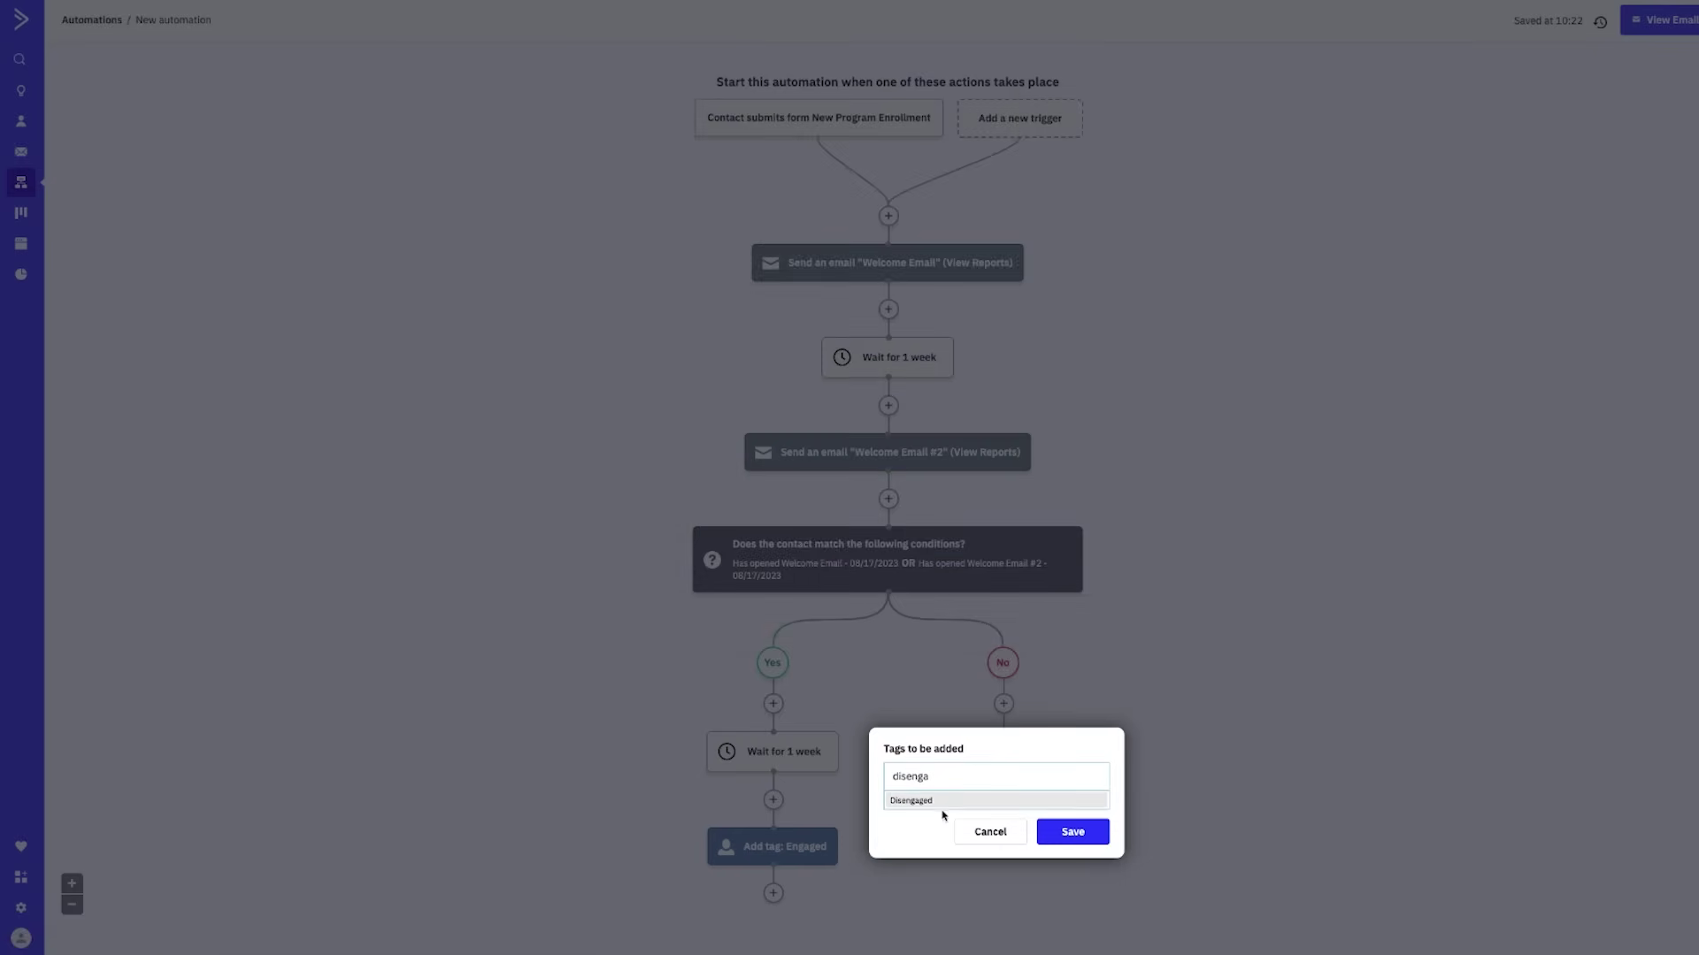
left_click(1073, 833)
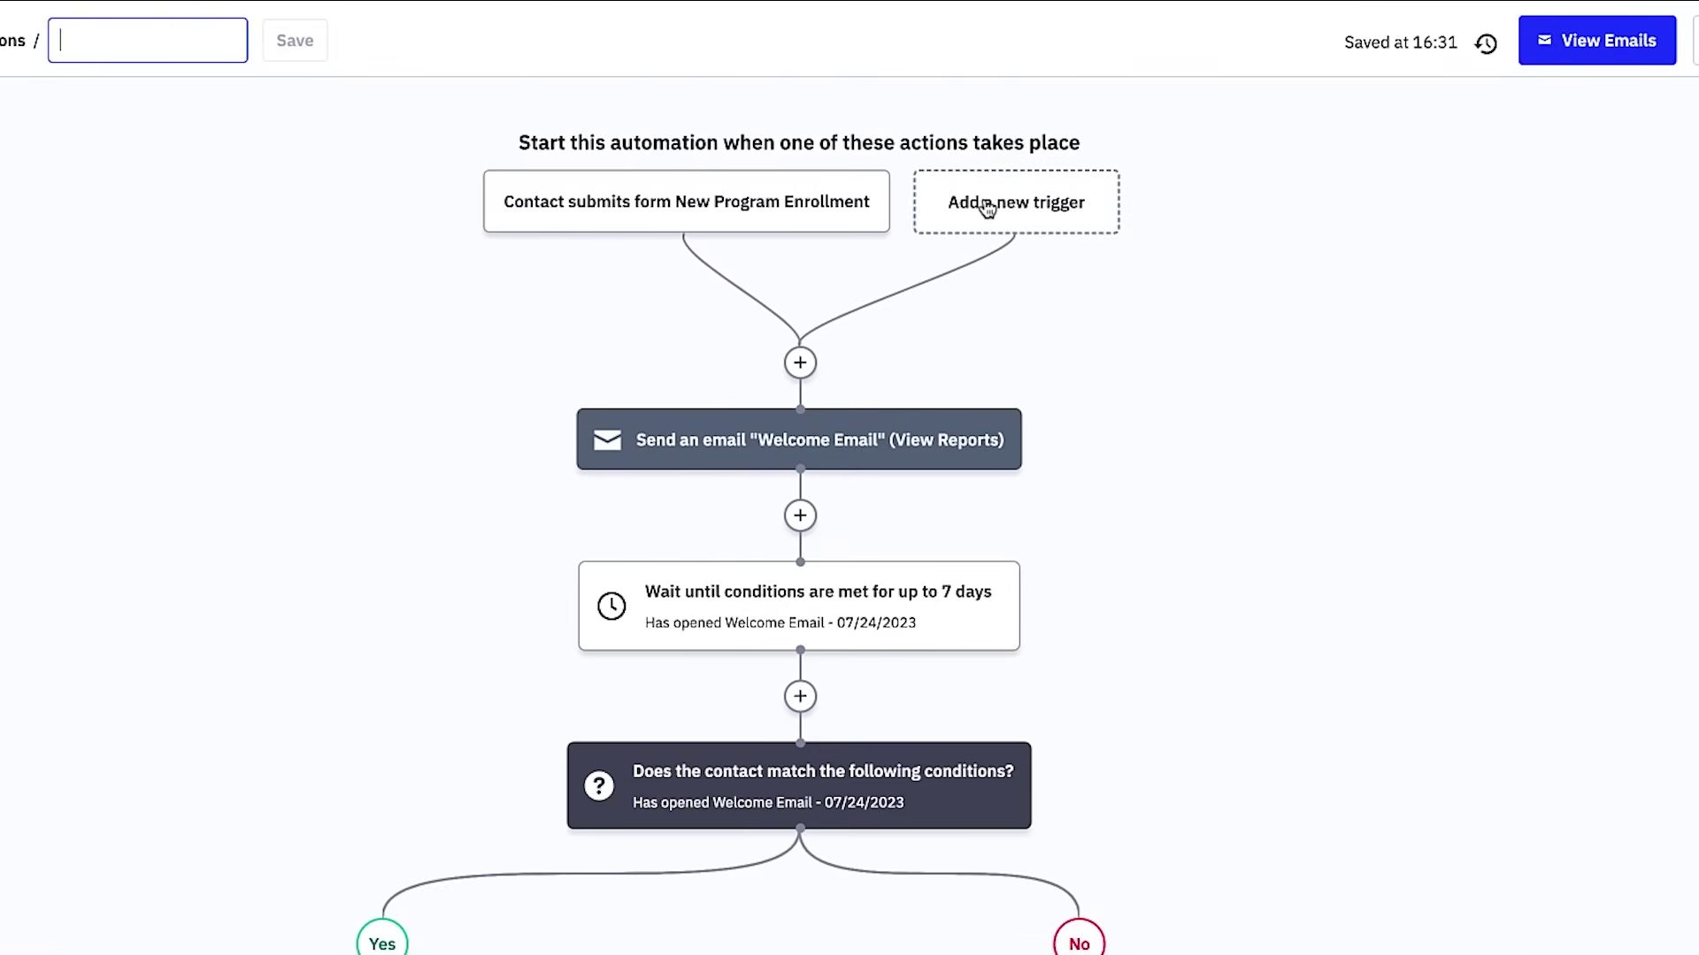
left_click(988, 207)
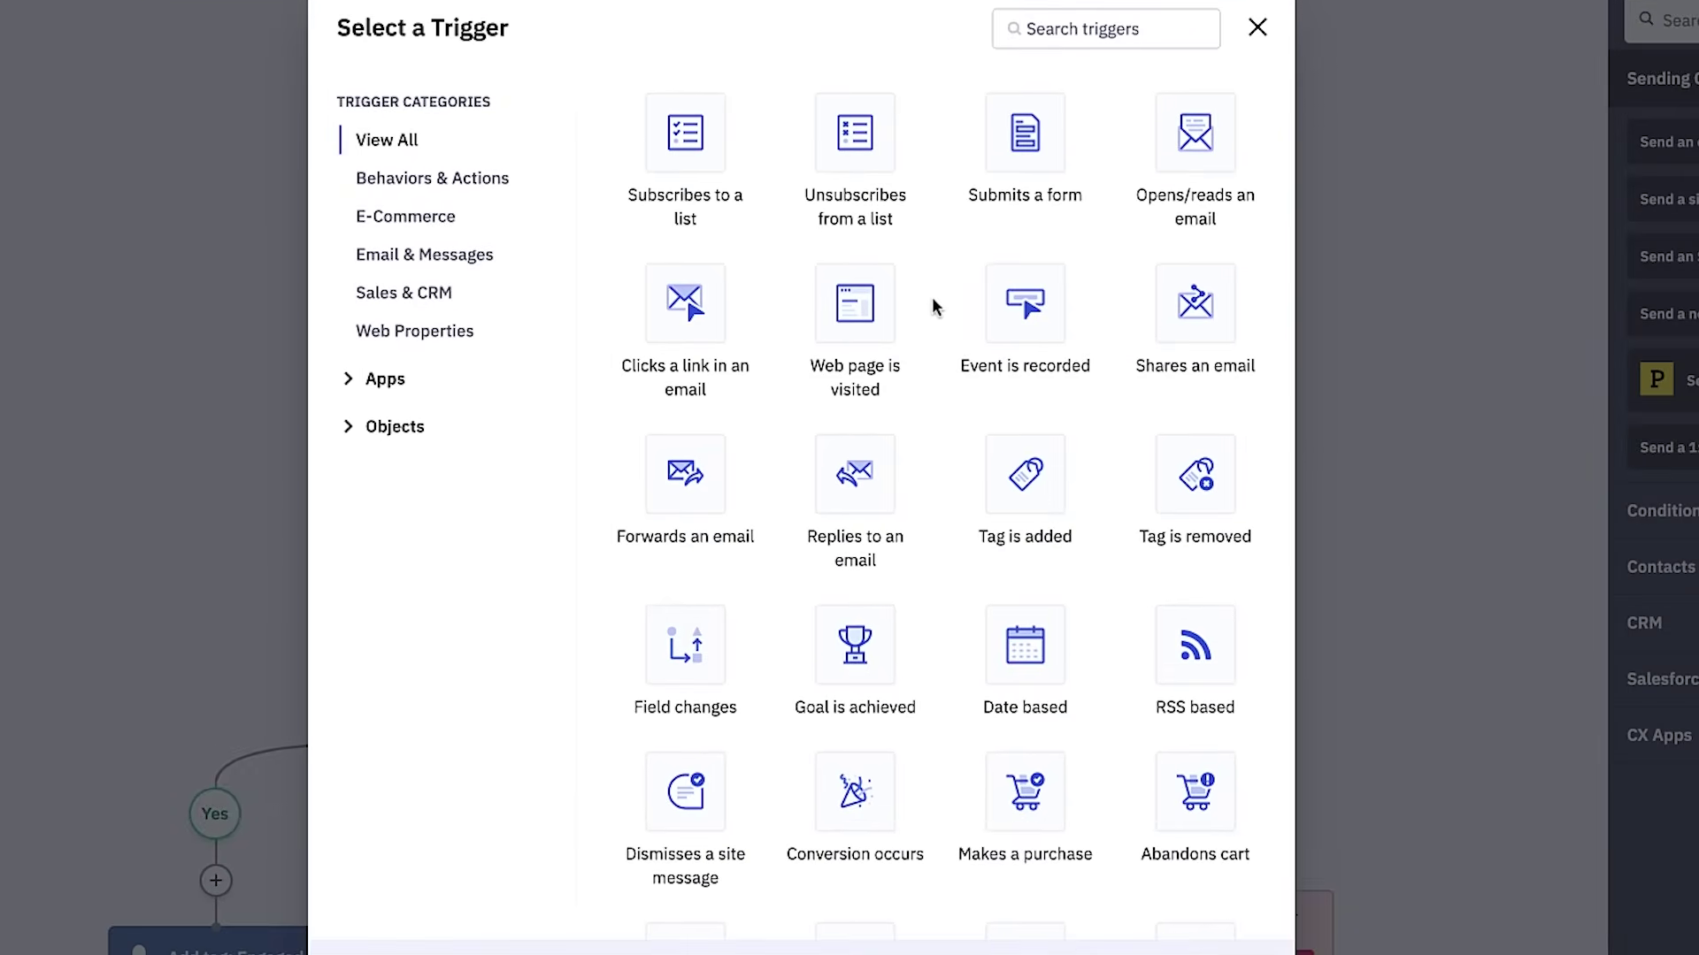
scroll(932, 296, "down", 3)
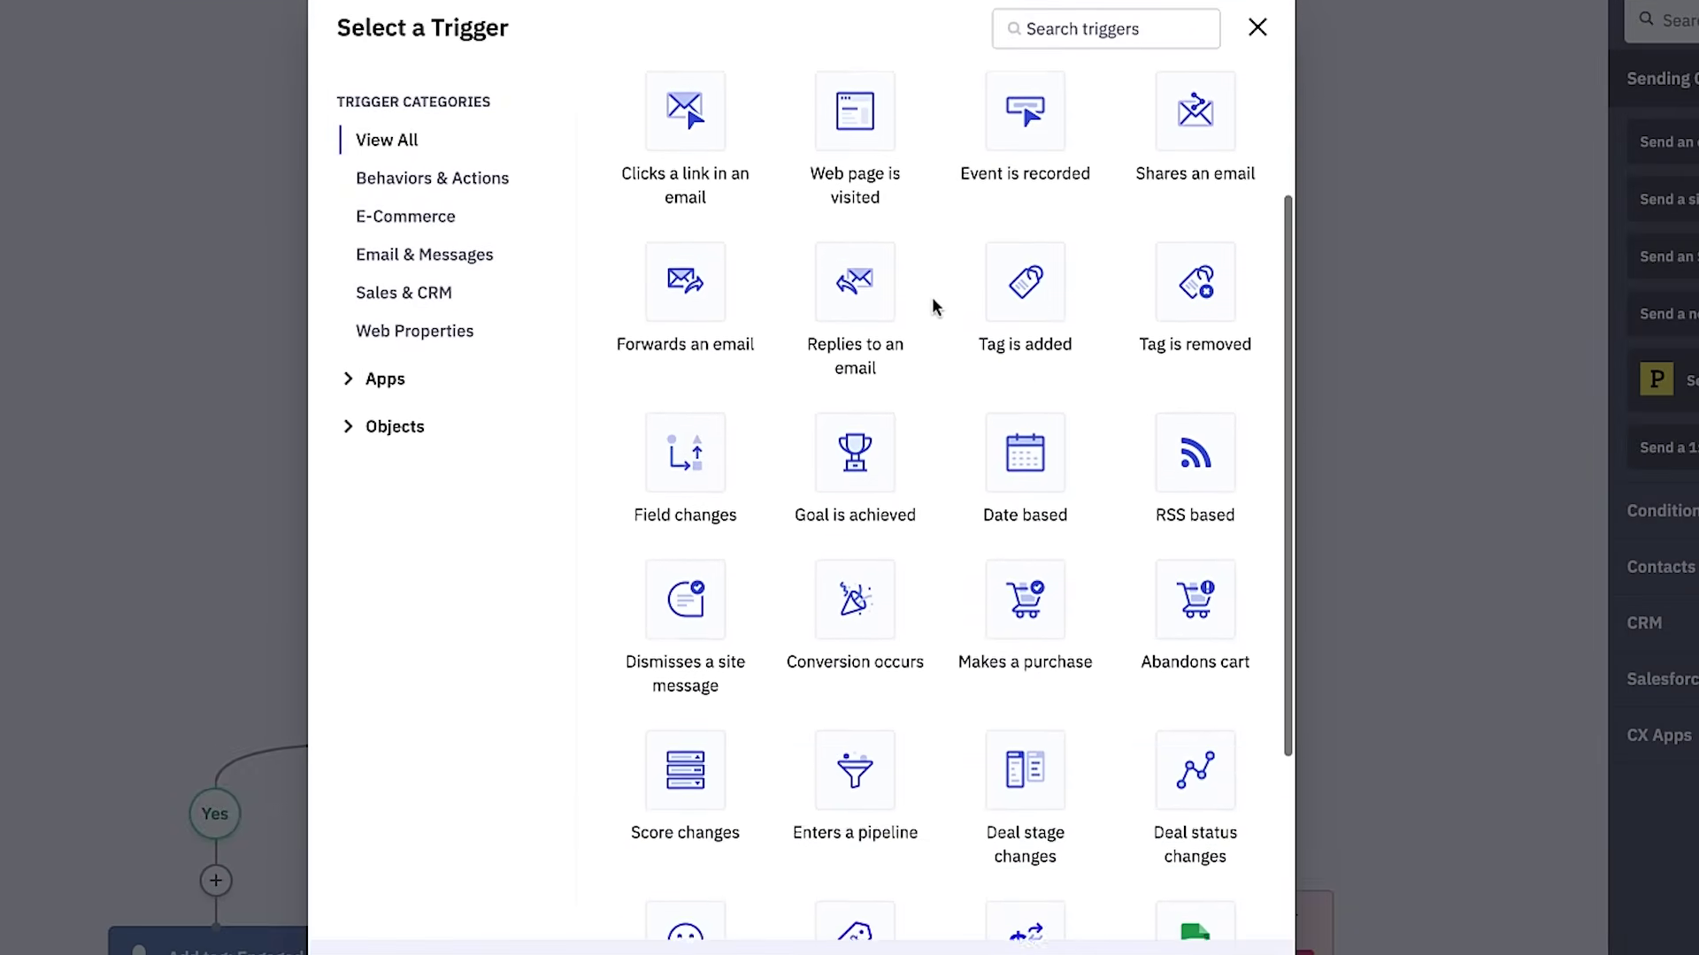
scroll(932, 296, "down", 2)
scroll(933, 296, "down", 2)
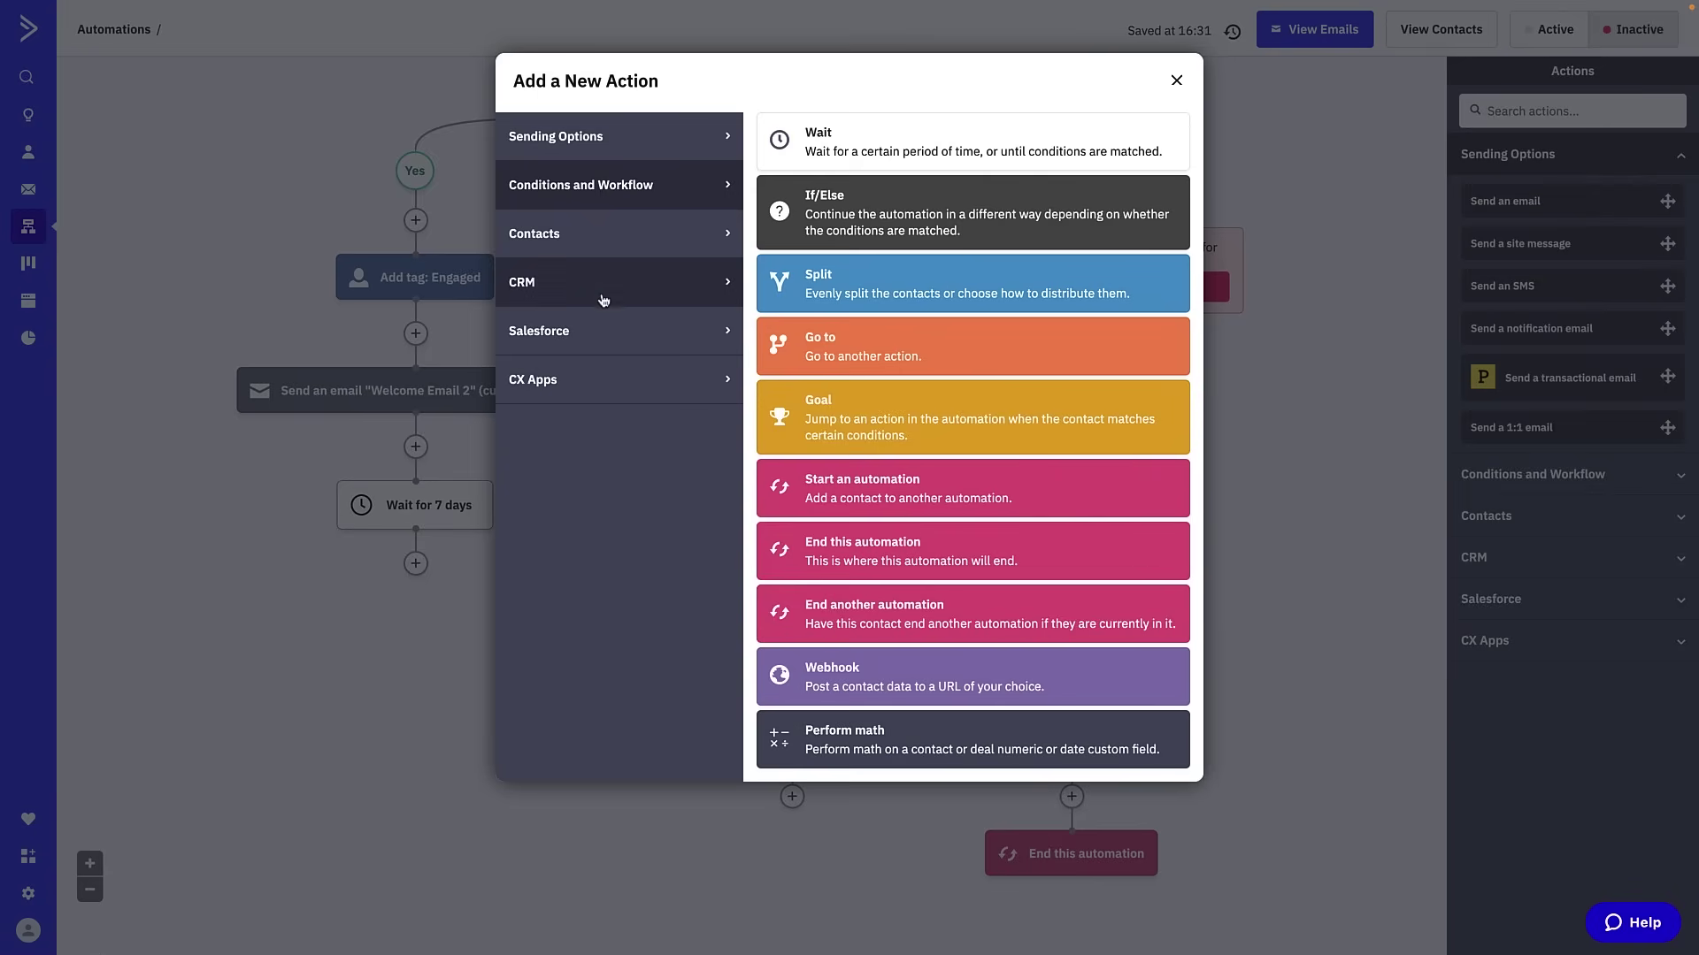
left_click(598, 297)
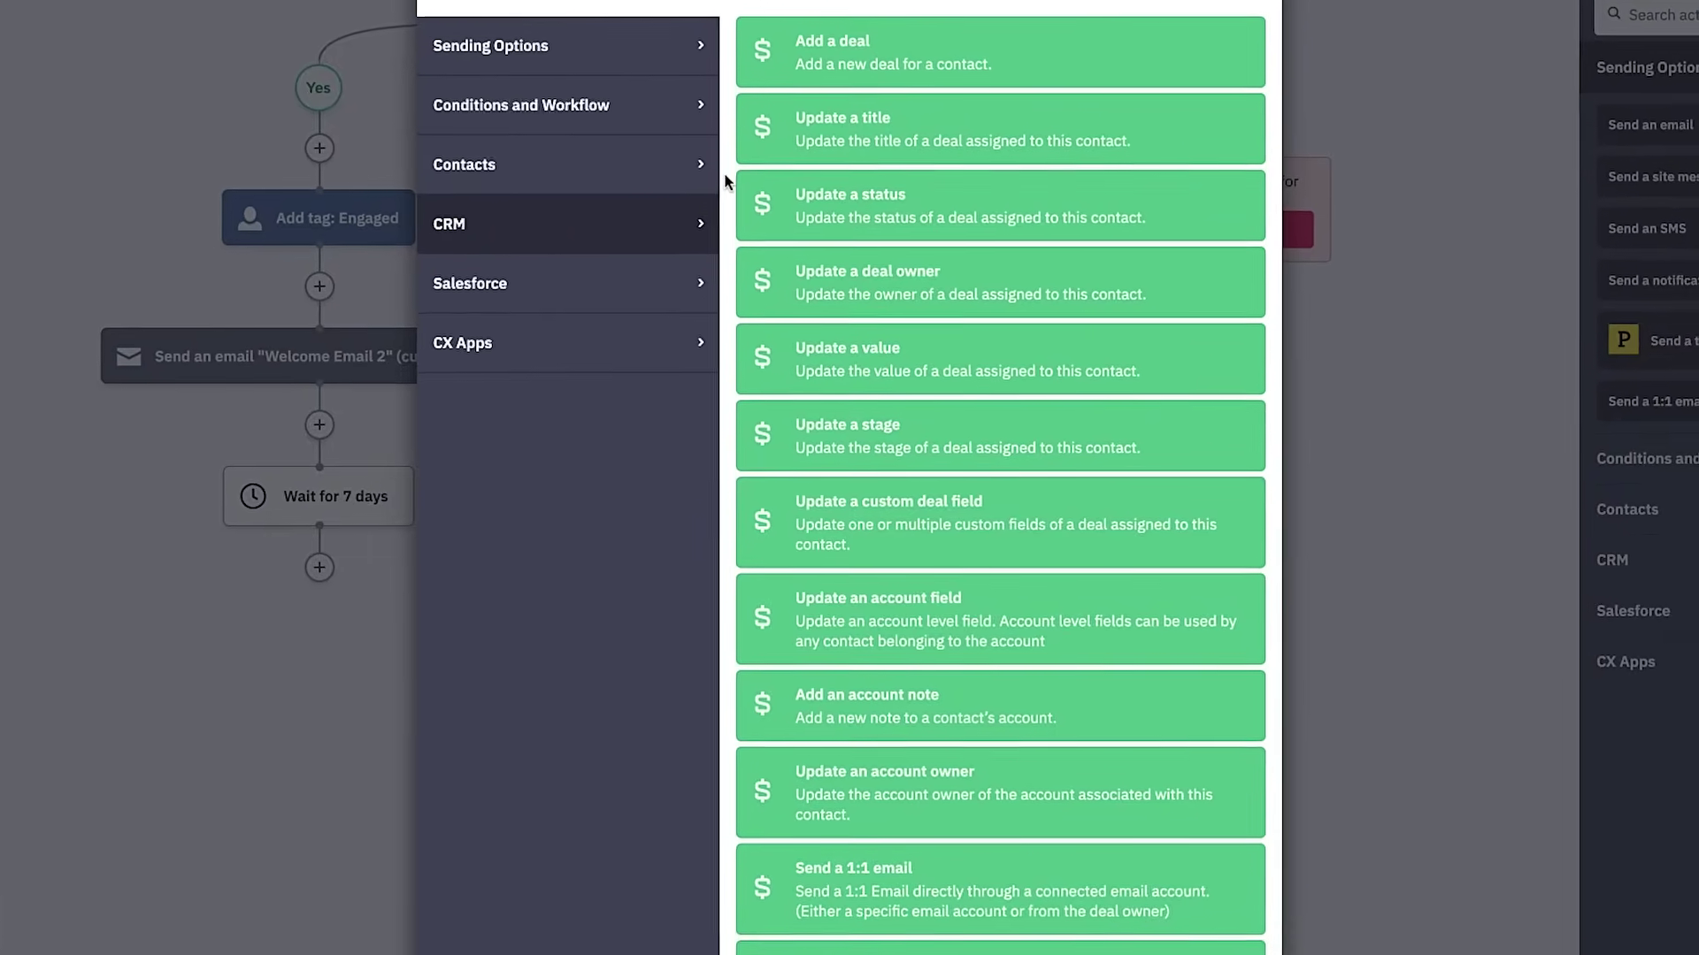
scroll(726, 179, "down", 3)
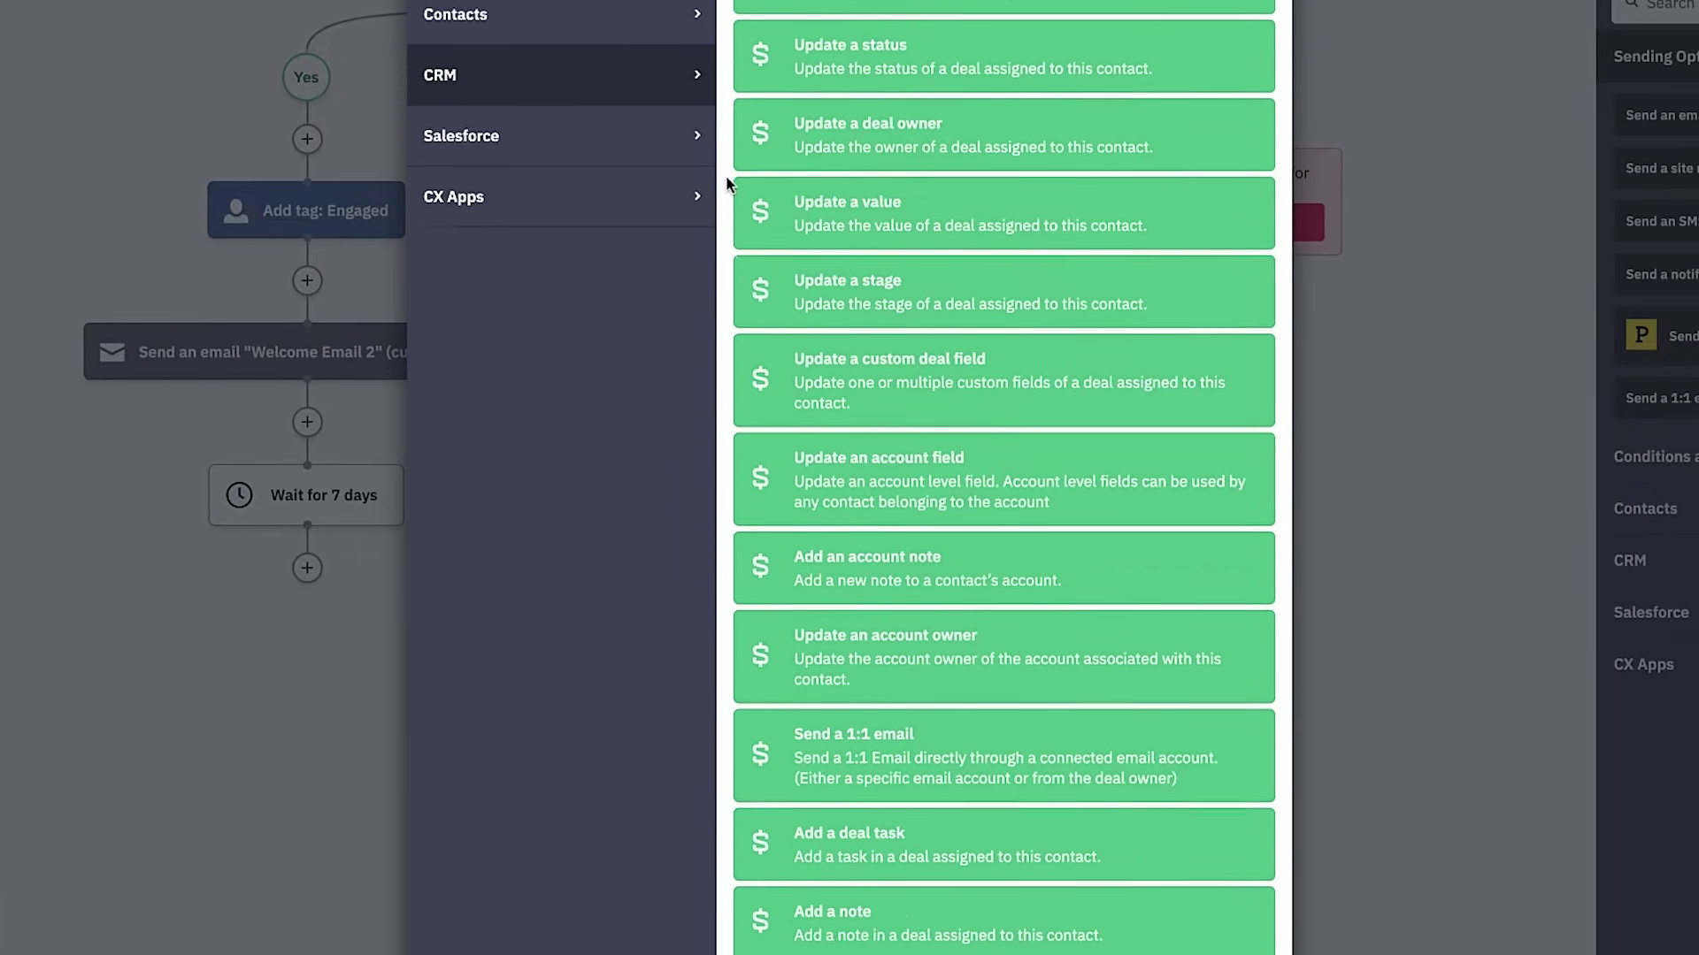
scroll(725, 183, "down", 3)
scroll(725, 183, "down", 3)
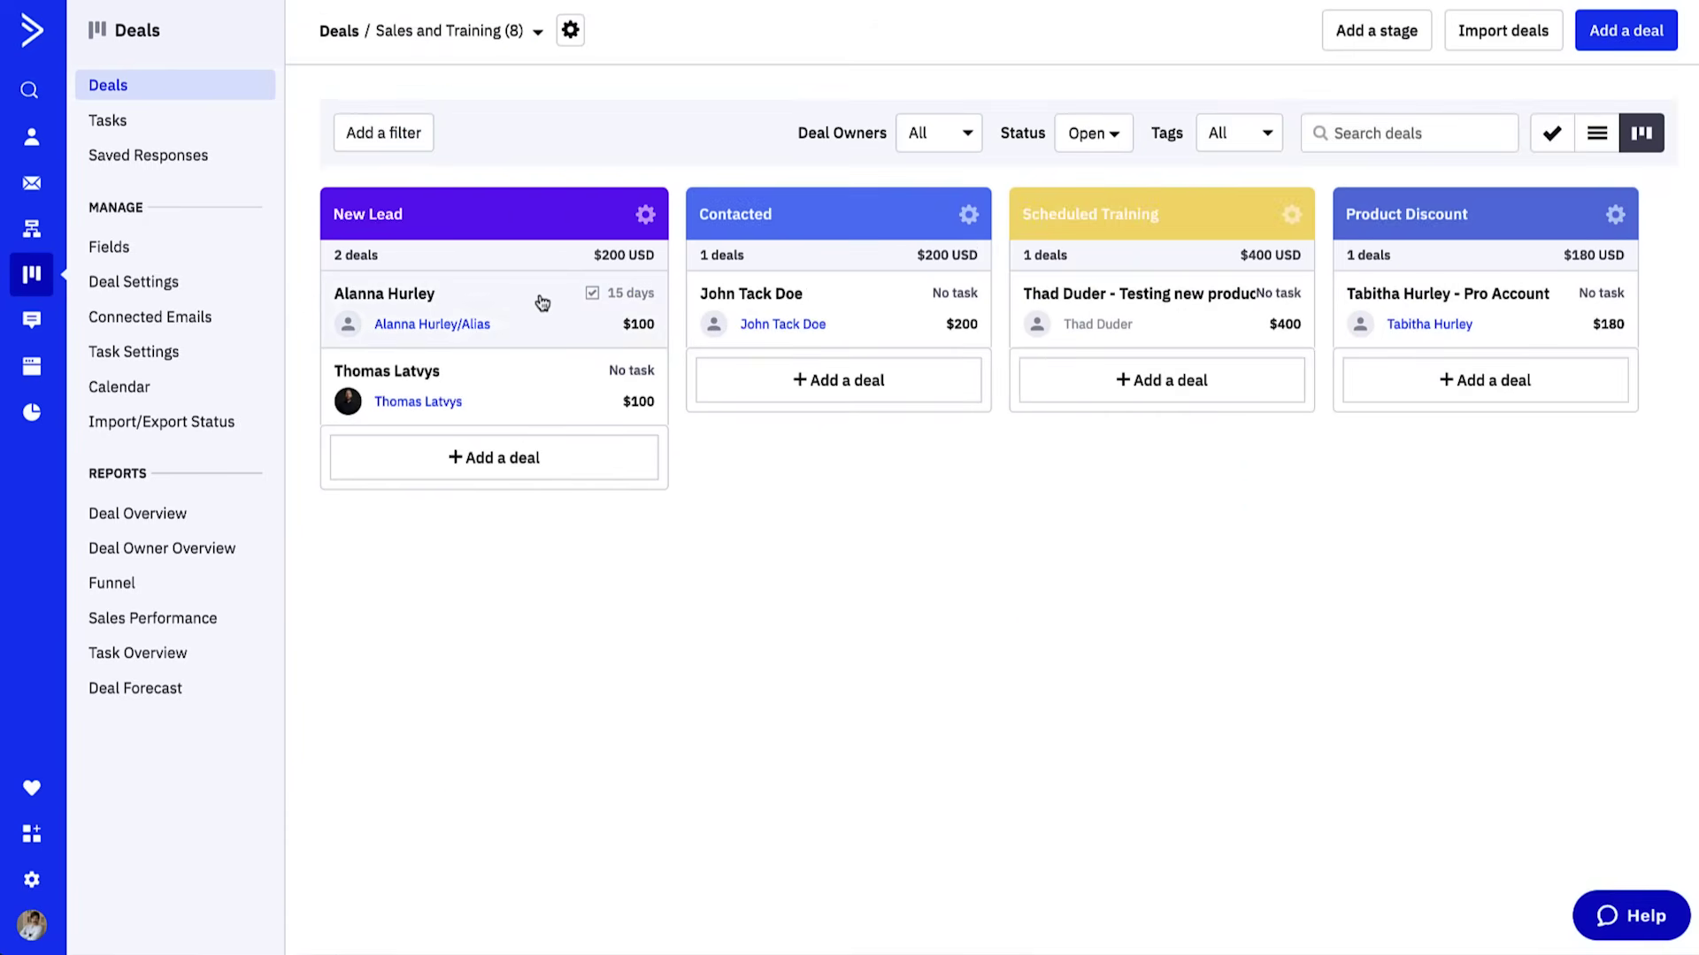
Move the first New Lead deal to Contacted and send its contact the AI newsletter email
left_click_drag(542, 300, 752, 332)
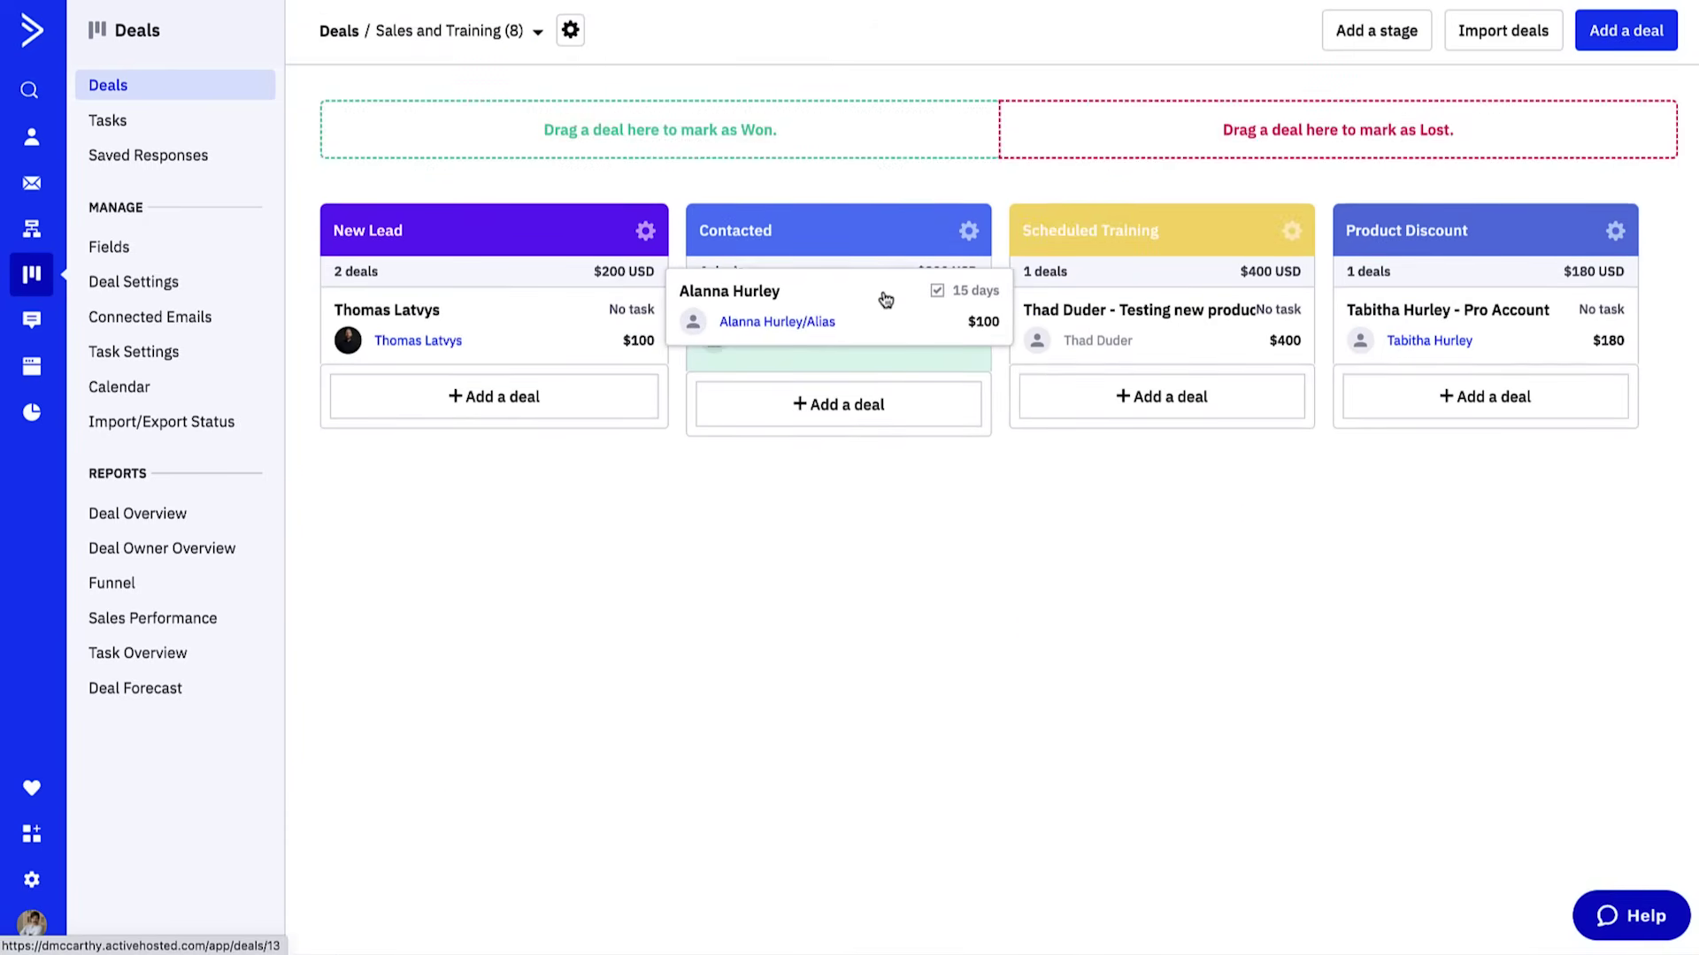
left_click_drag(886, 299, 886, 301)
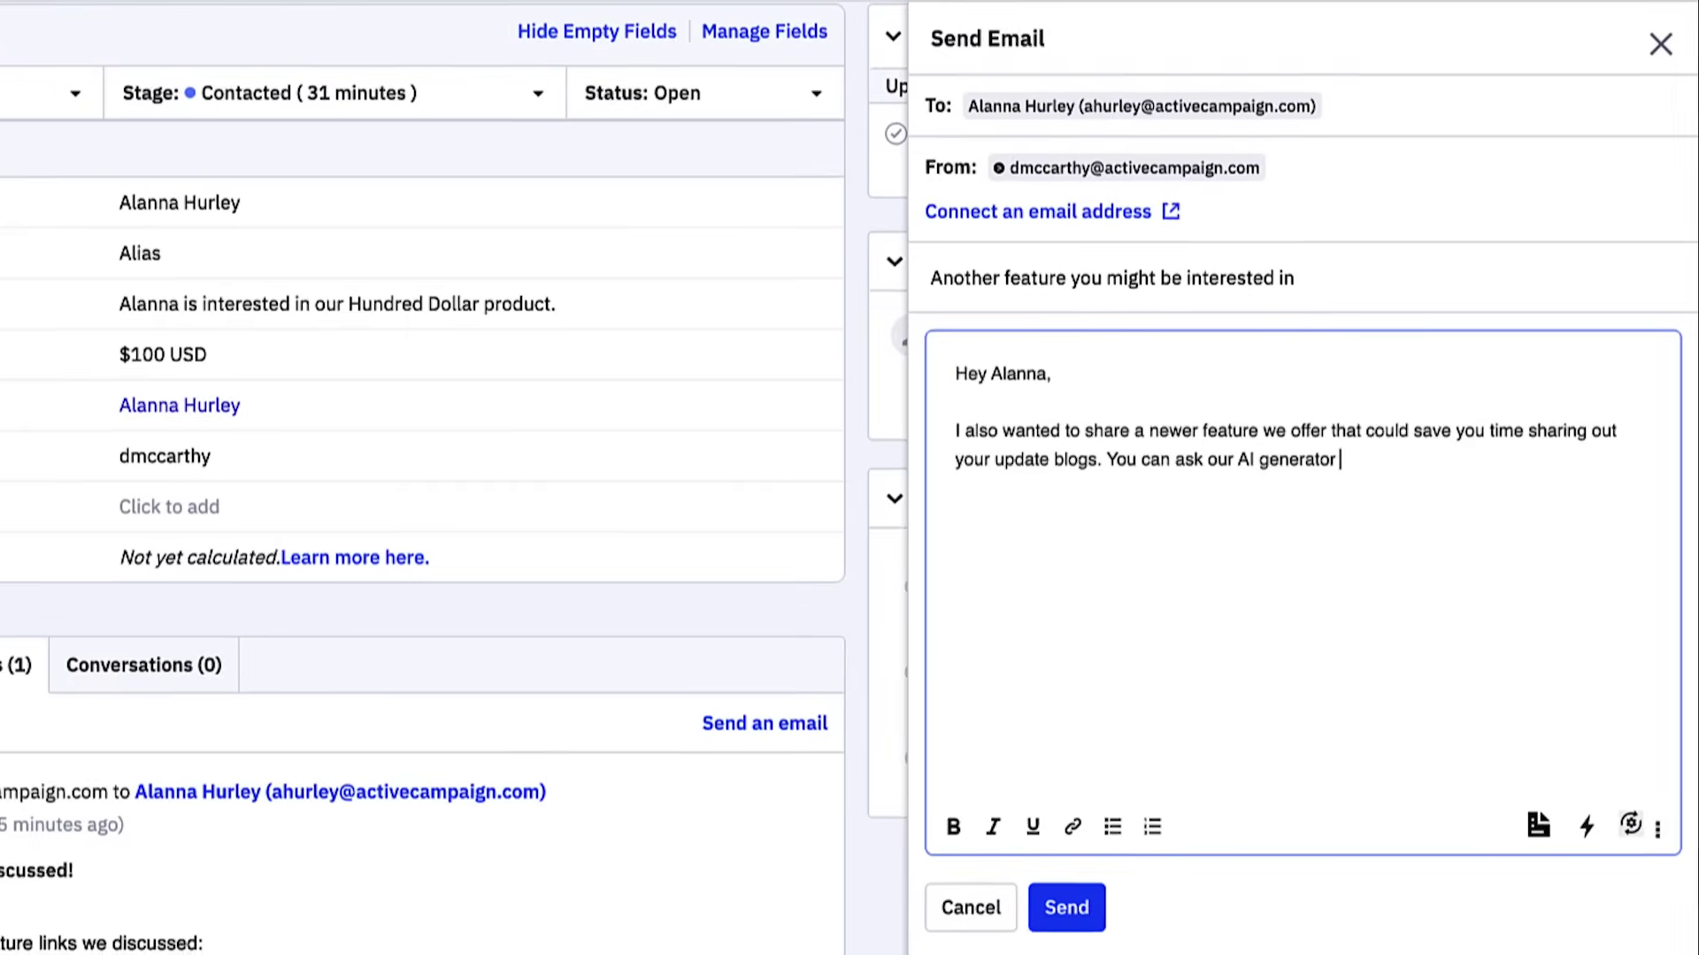
type("to summarize them in a newsletter")
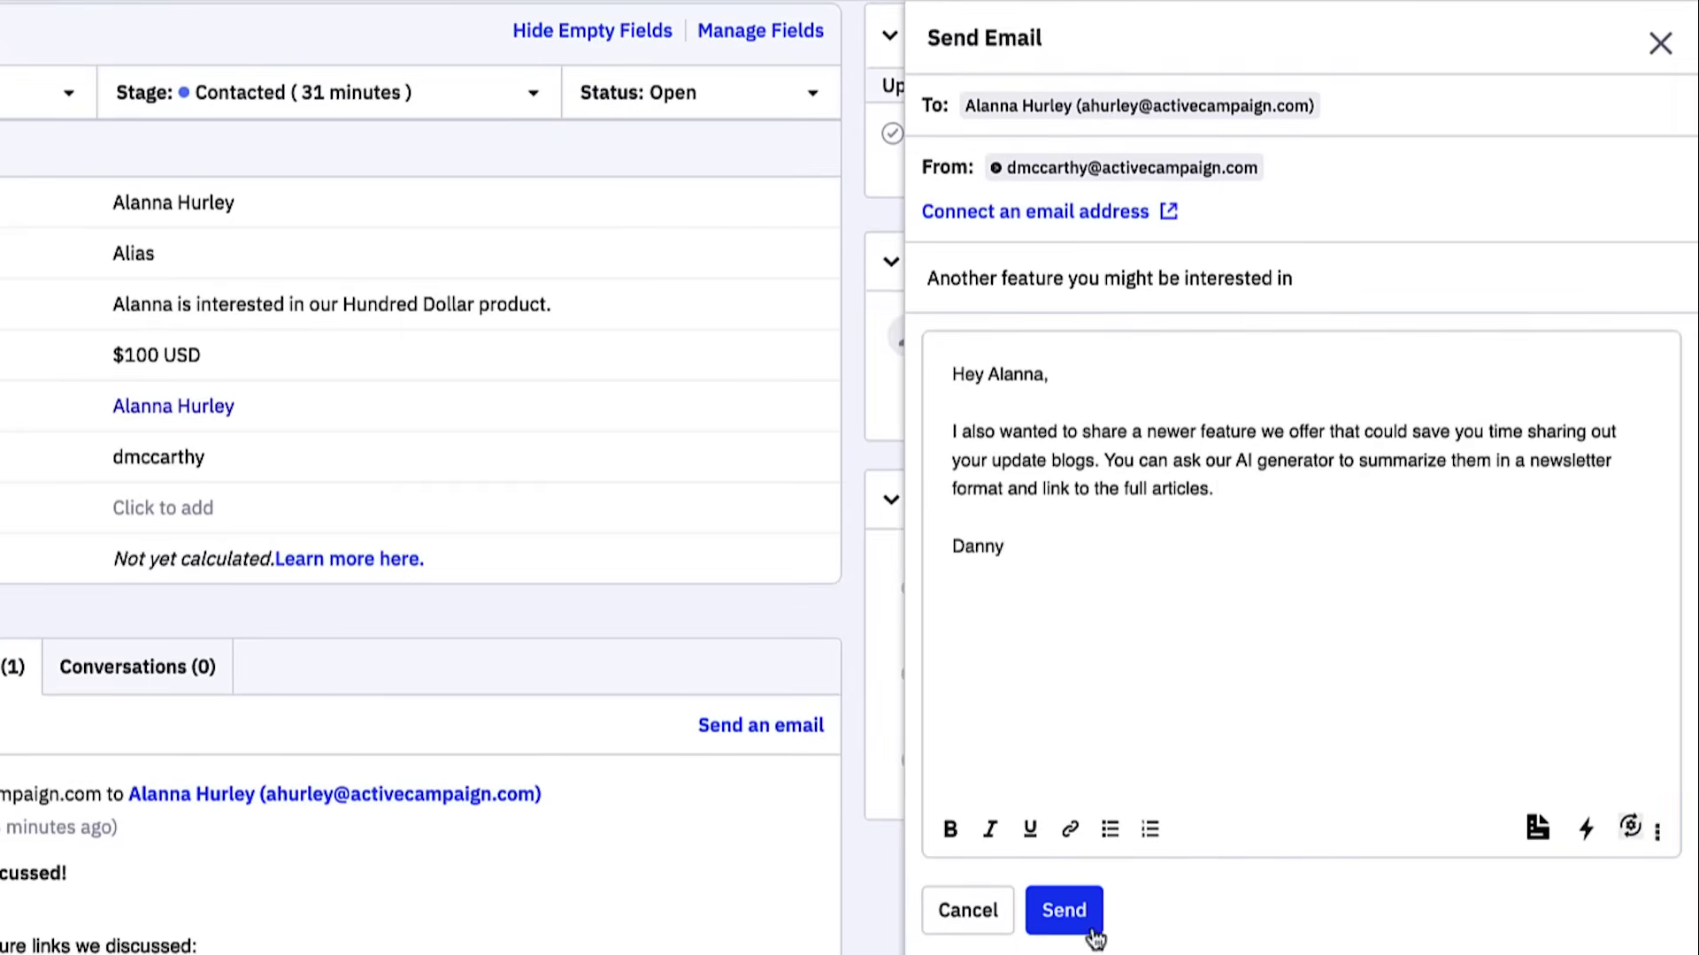
left_click(1063, 911)
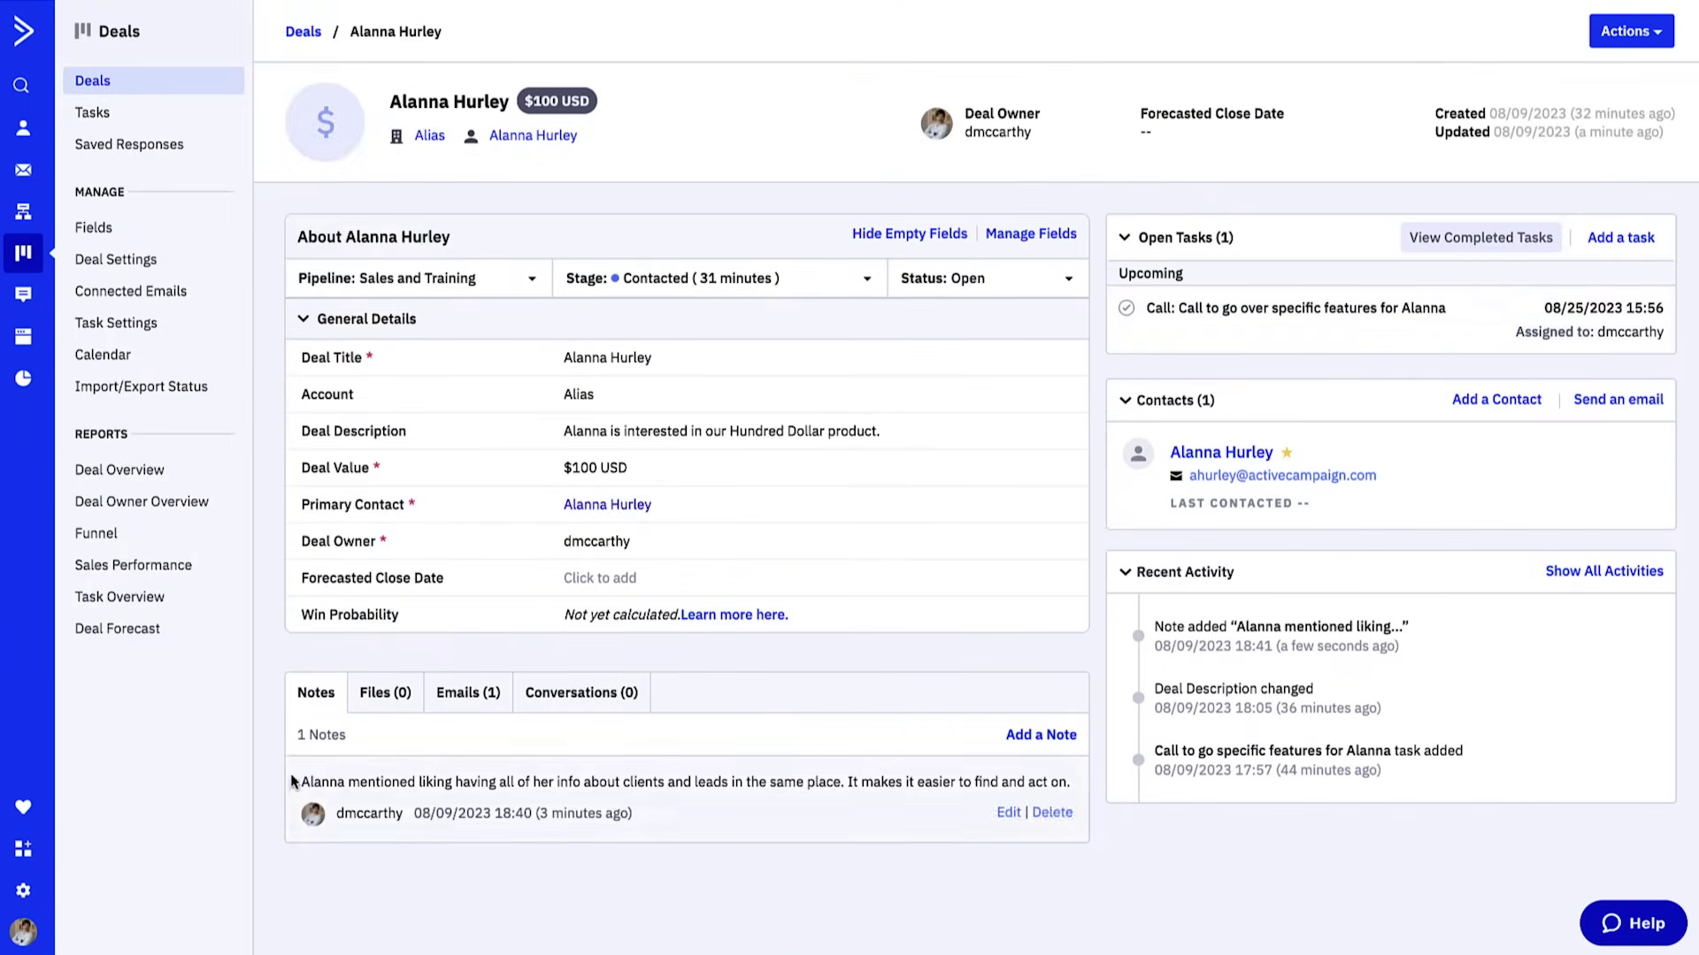
View the deal's Files, then its Emails (1) list showing the earlier product-links message
left_click(381, 693)
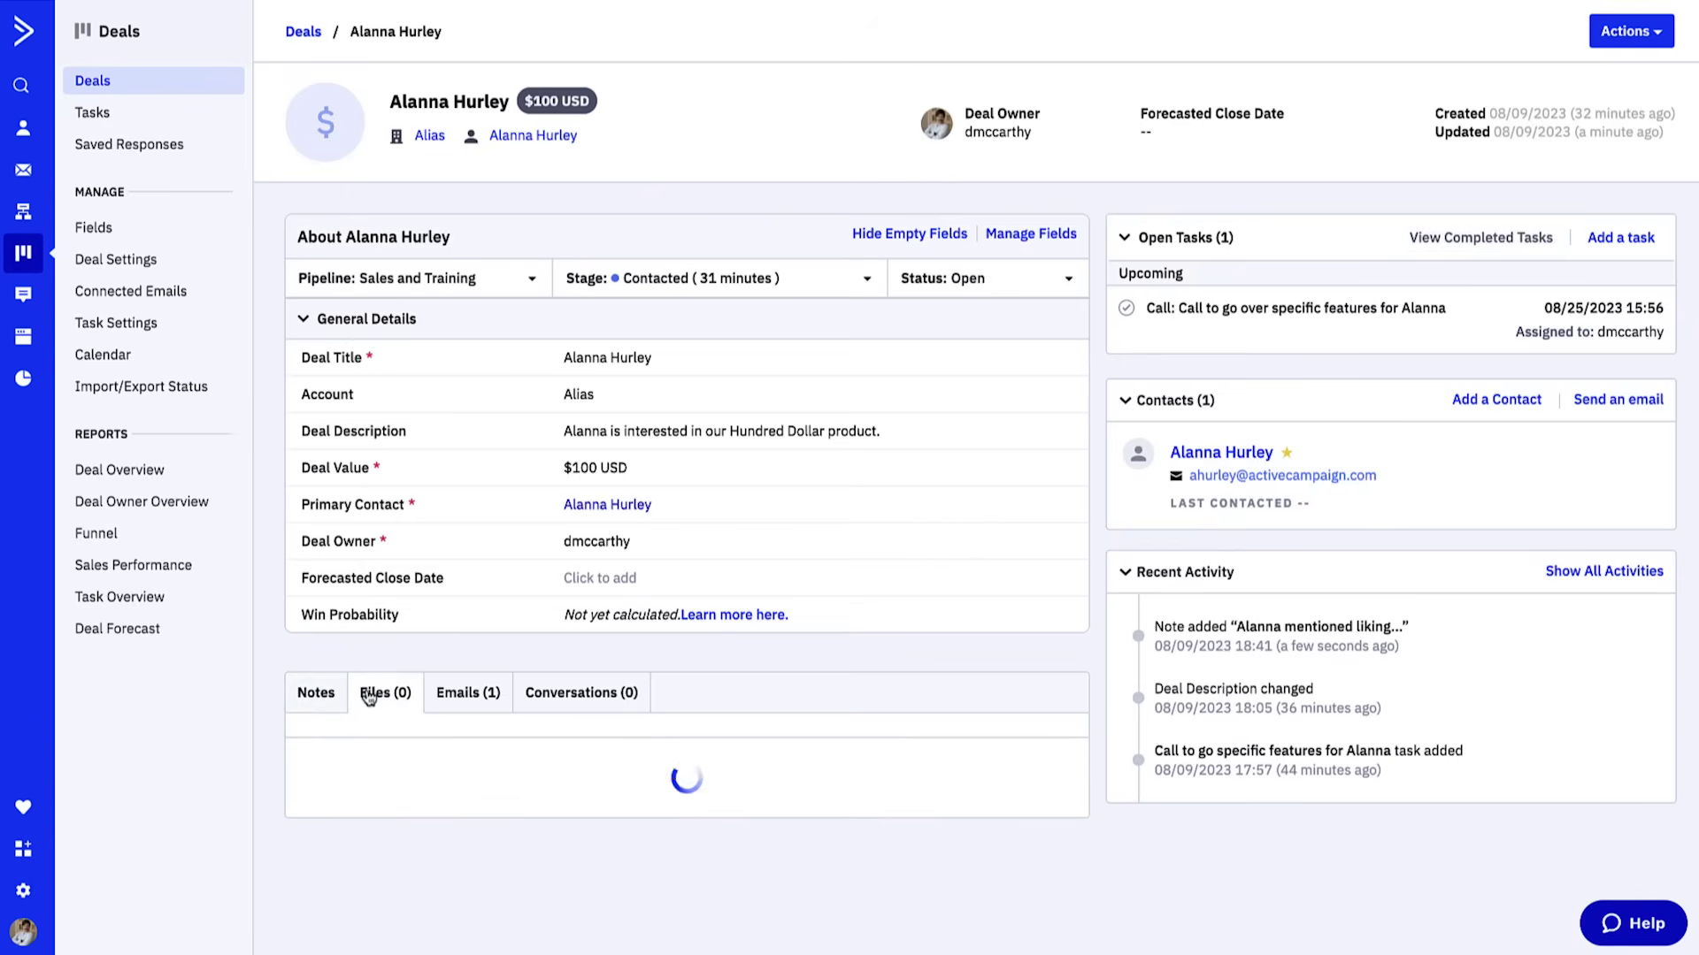
left_click(465, 696)
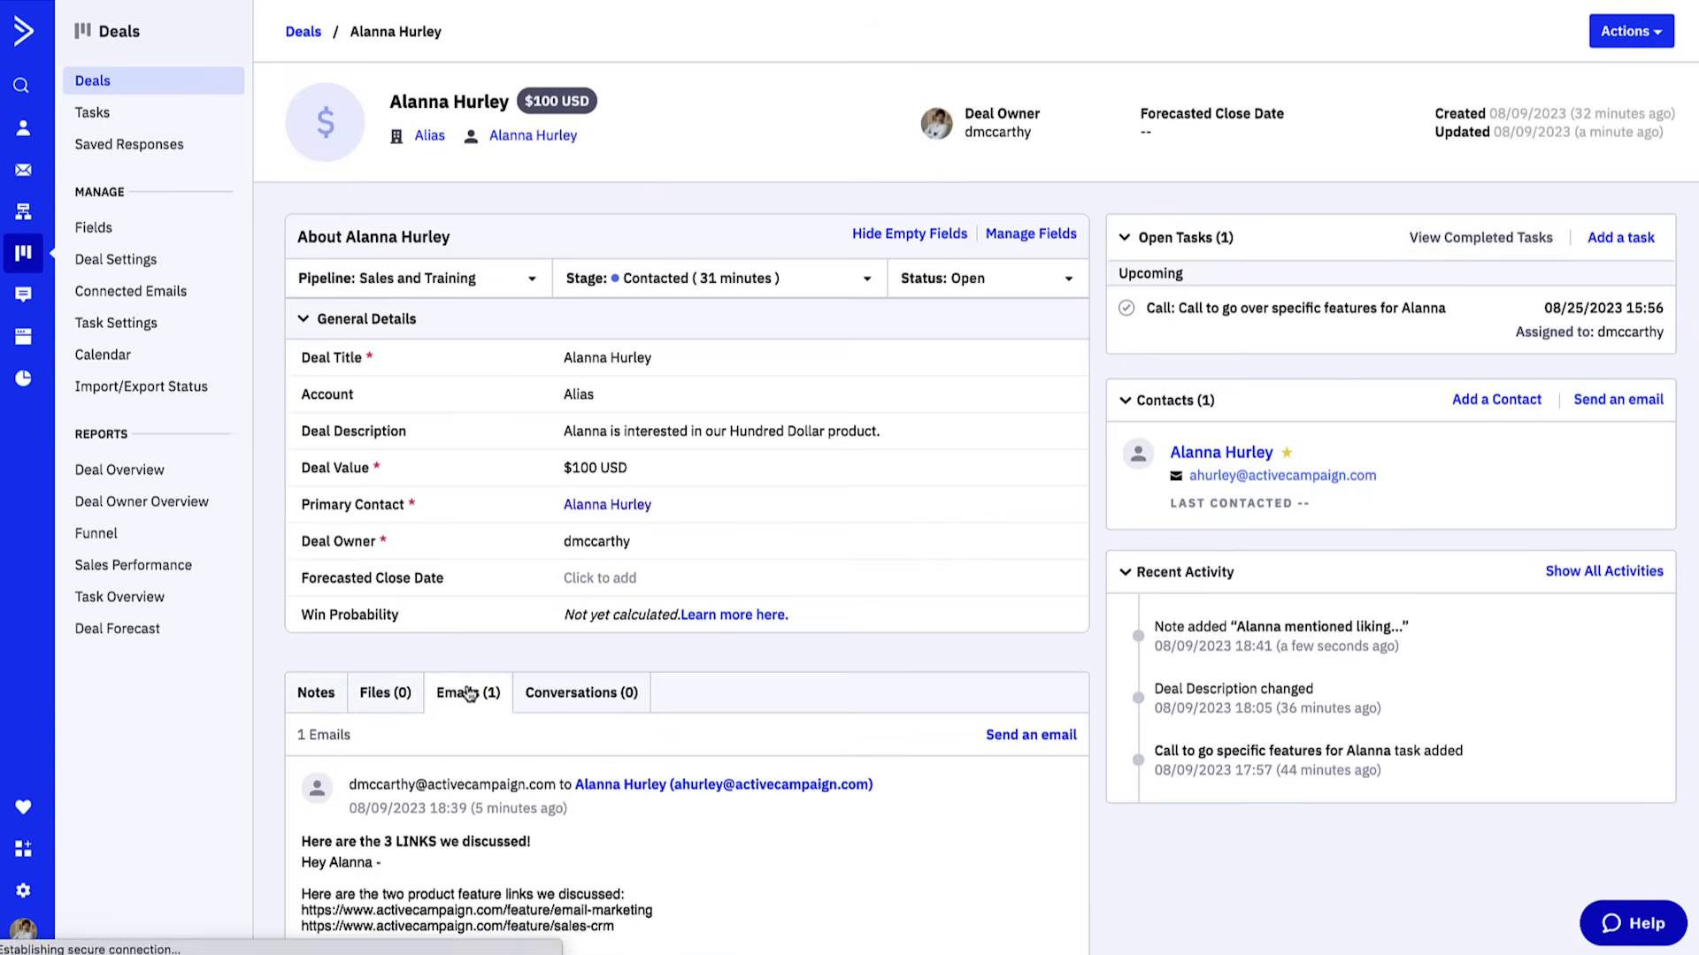